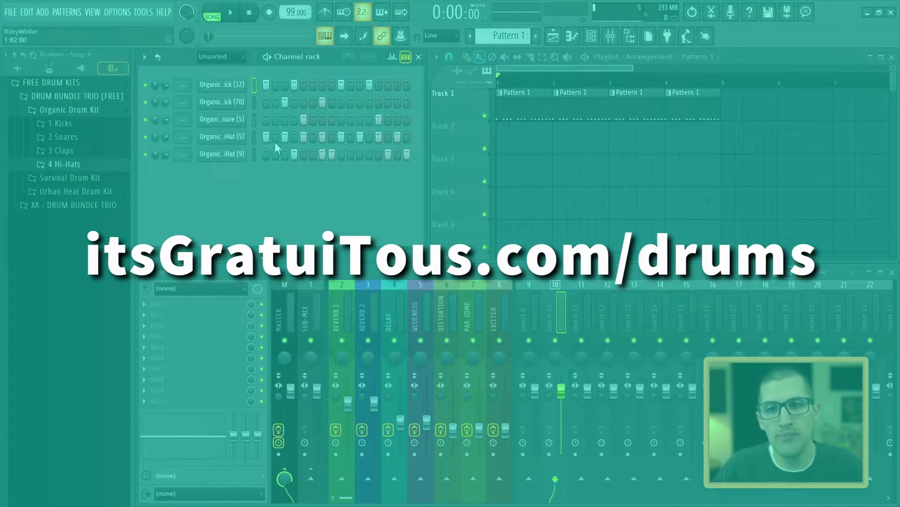
Step: Play the song and make the second Track 1 clip a unique Pattern 2, then stop playback
{"action": "key", "text": "space"}
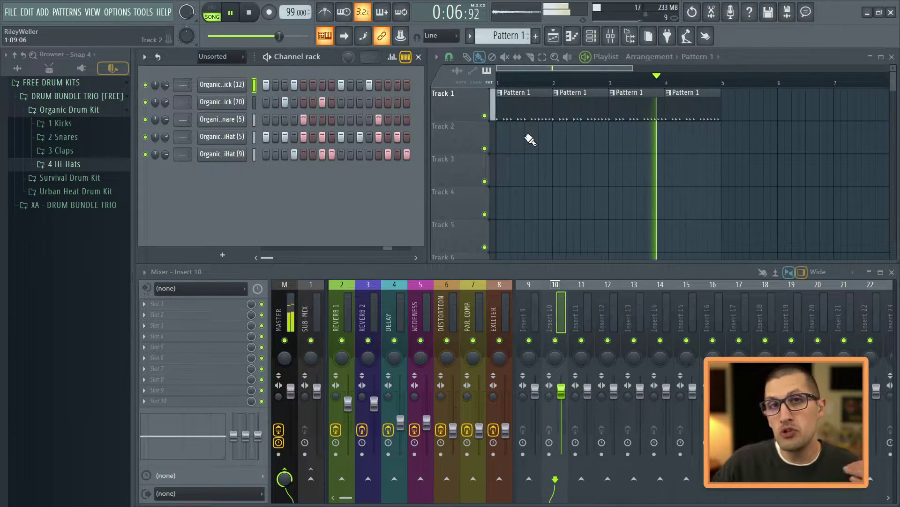
{"action": "left_click", "coordinate": [470, 35]}
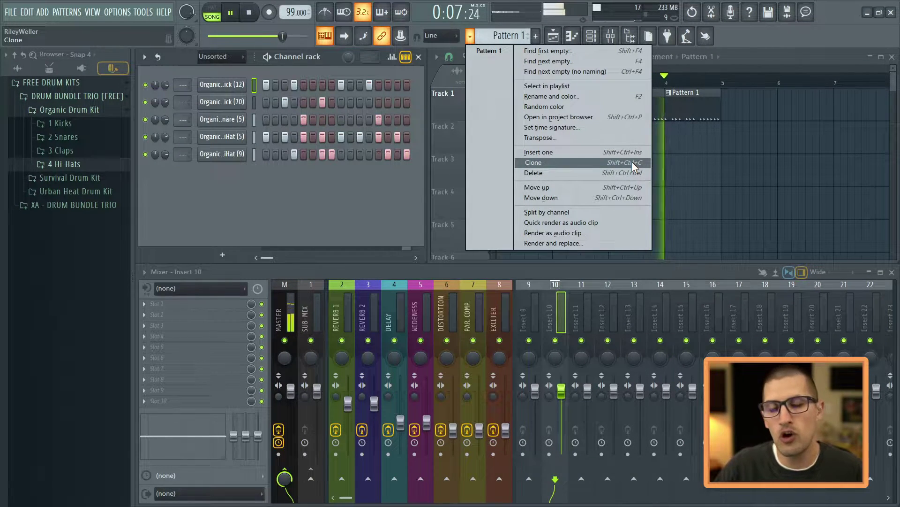
{"action": "left_click", "coordinate": [687, 163]}
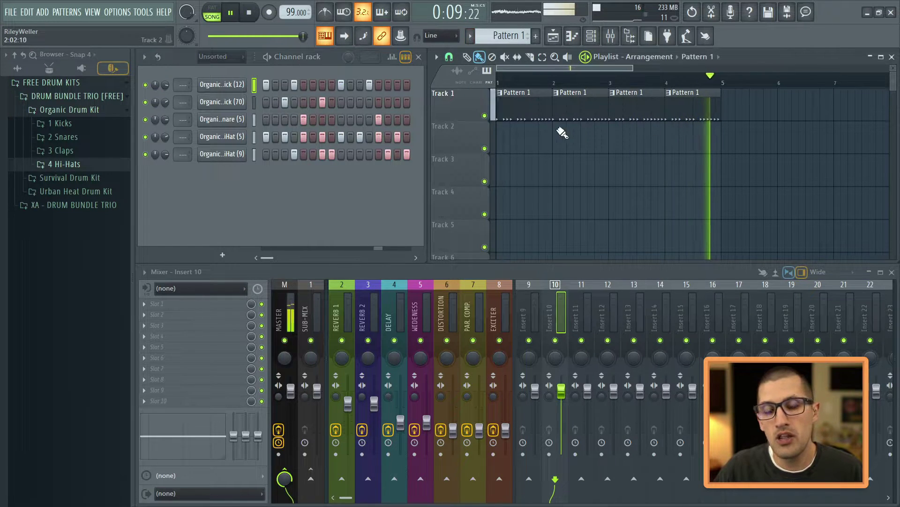
{"action": "left_click", "coordinate": [558, 95]}
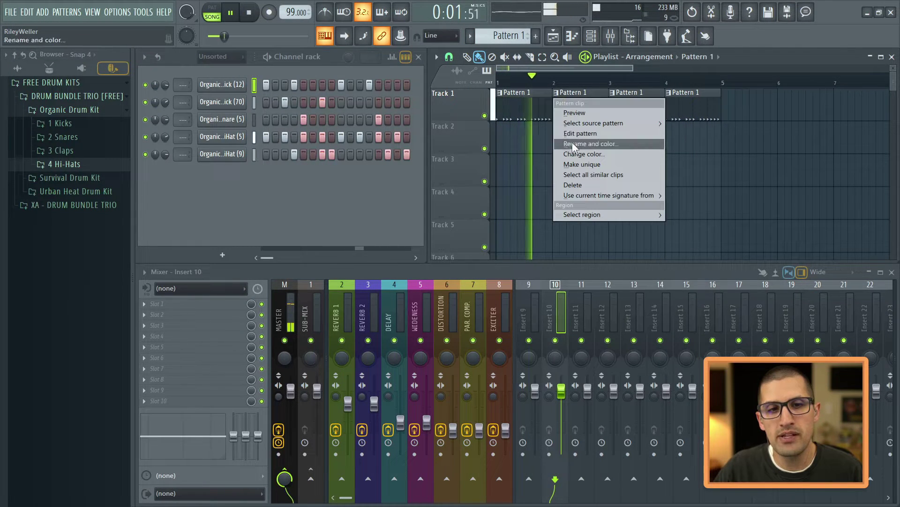
{"action": "left_click", "coordinate": [576, 164]}
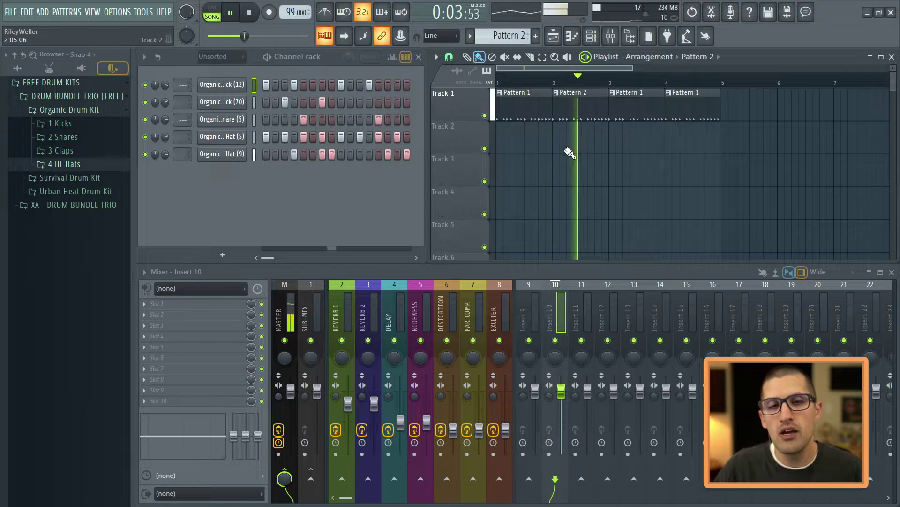
{"action": "key", "text": "space"}
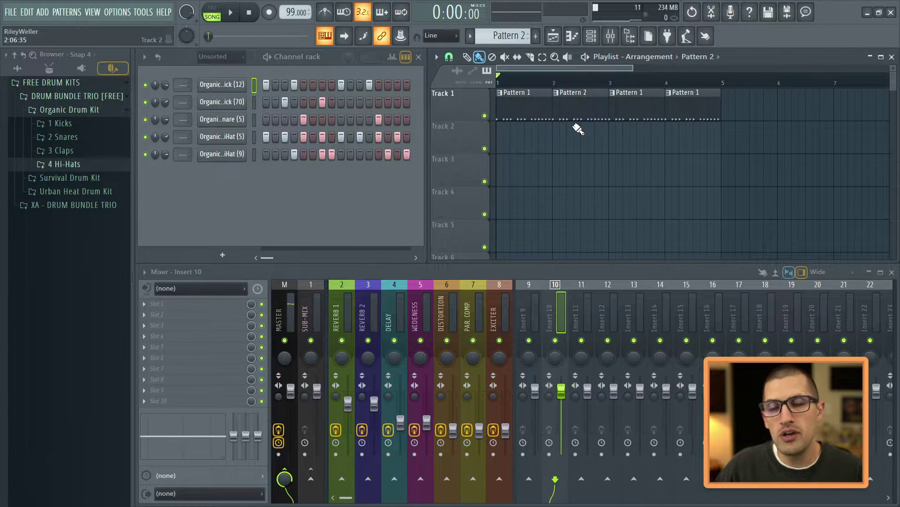
Step: Undo Make unique and select Pattern 1 in the pattern selector
{"action": "key", "text": "ctrl+z"}
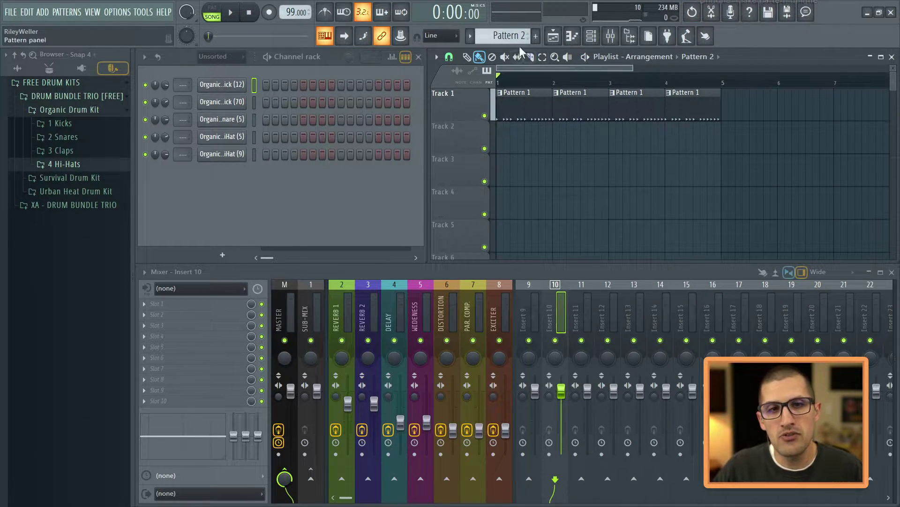
{"action": "left_click", "coordinate": [472, 36]}
{"action": "left_click", "coordinate": [477, 48]}
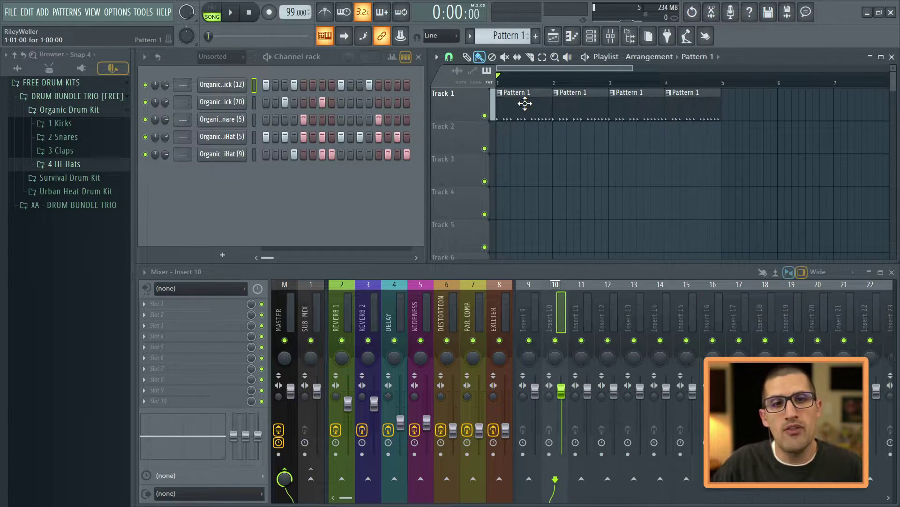
Step: Rename Pattern 1 to DRUM LOOP with a pink colour
{"action": "right_click", "coordinate": [525, 104]}
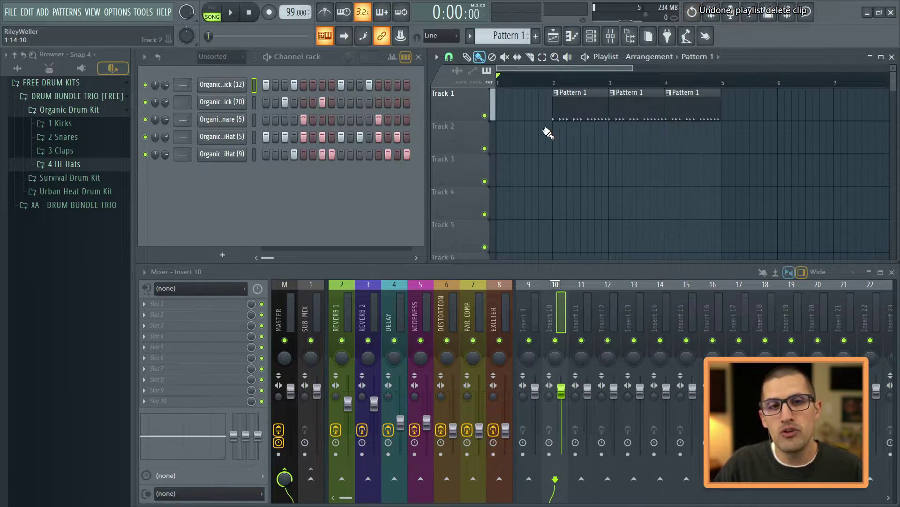
{"action": "key", "text": "ctrl+z"}
{"action": "key", "text": "F2"}
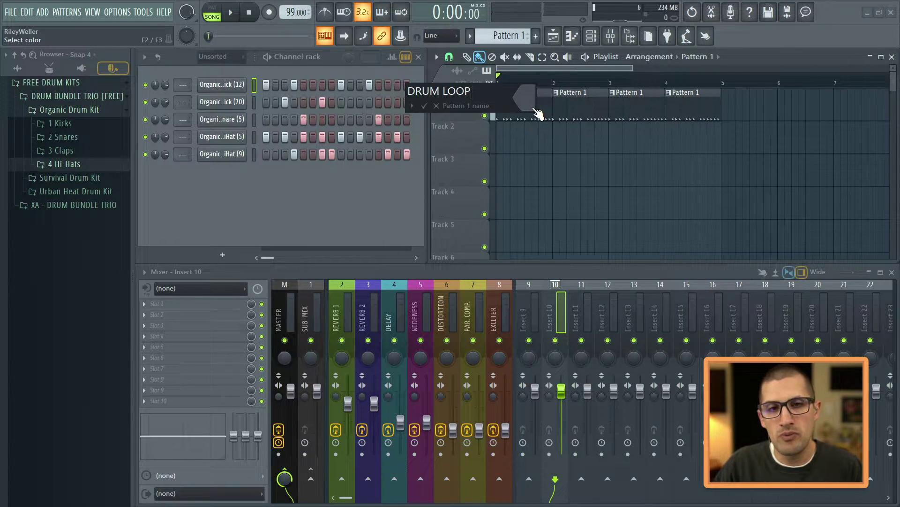
{"action": "key", "text": "Return"}
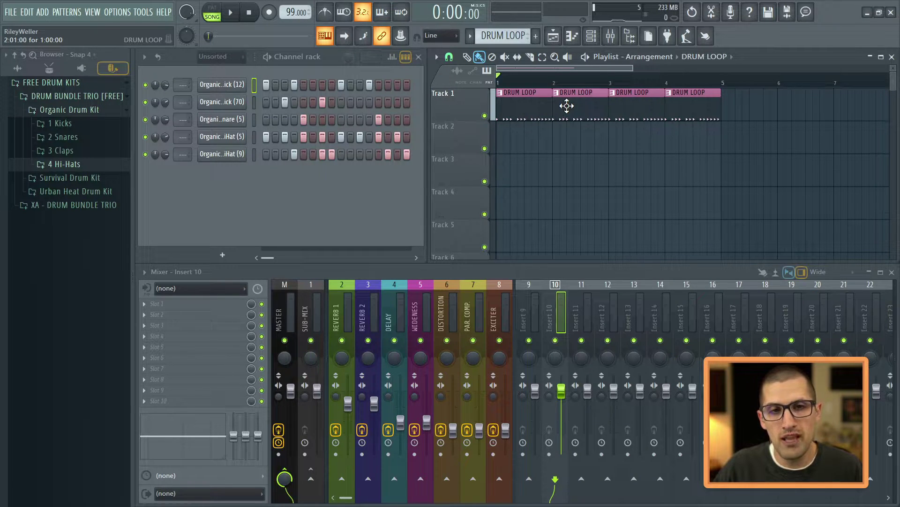
Step: Make the second Track 1 clip a unique pattern
{"action": "left_click", "coordinate": [556, 92]}
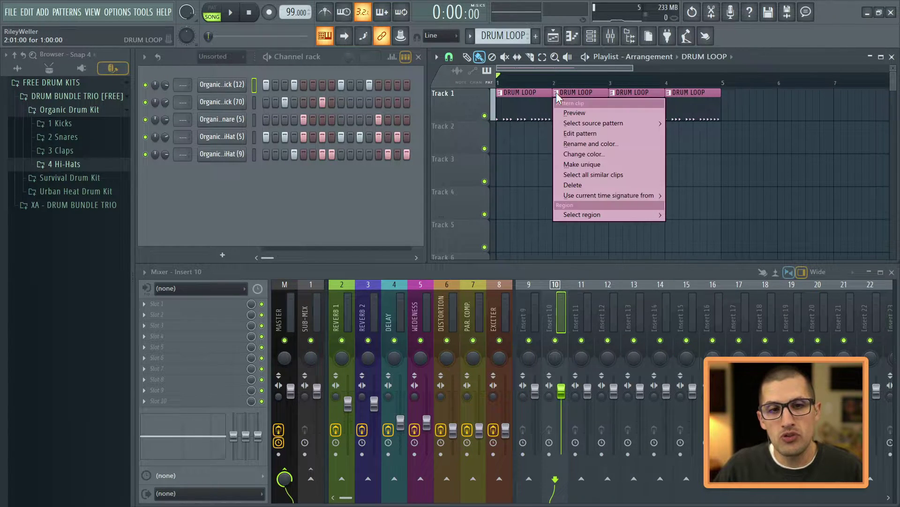
{"action": "left_click", "coordinate": [578, 165]}
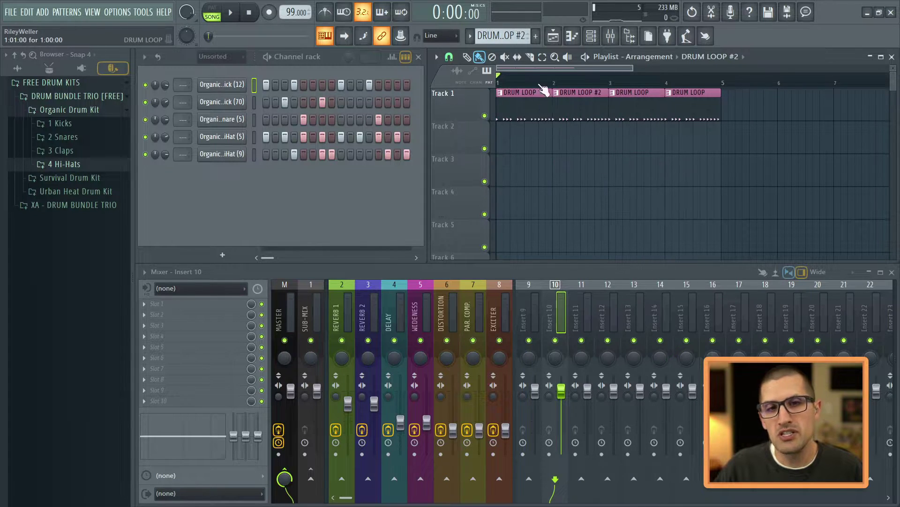
{"action": "left_click", "coordinate": [469, 36]}
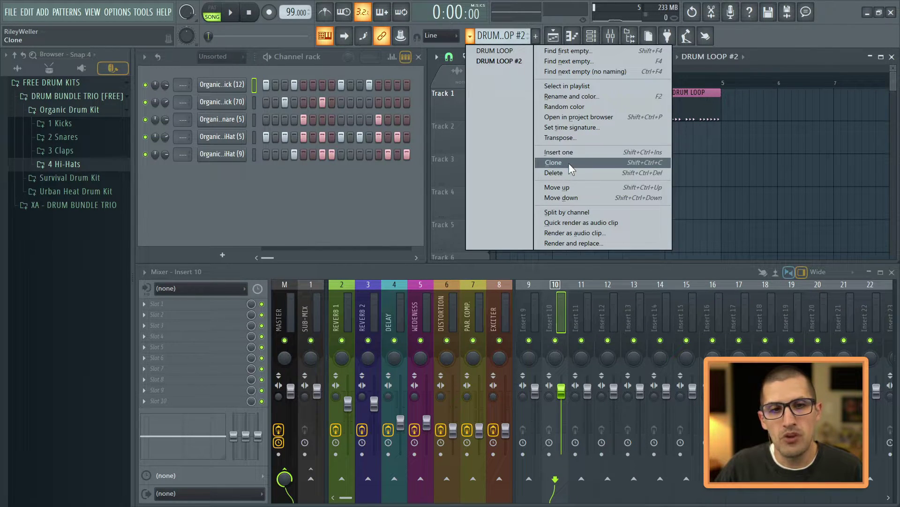
{"action": "left_click", "coordinate": [718, 155]}
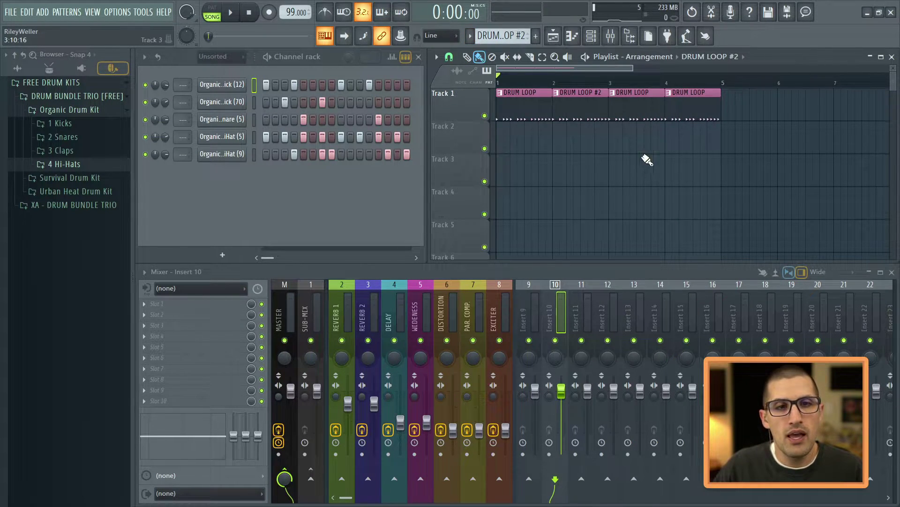
Step: Recolour the new pattern a darker orchid shade and rename it DRUM LOOP 2
{"action": "key", "text": "F2"}
{"action": "left_click", "coordinate": [580, 113]}
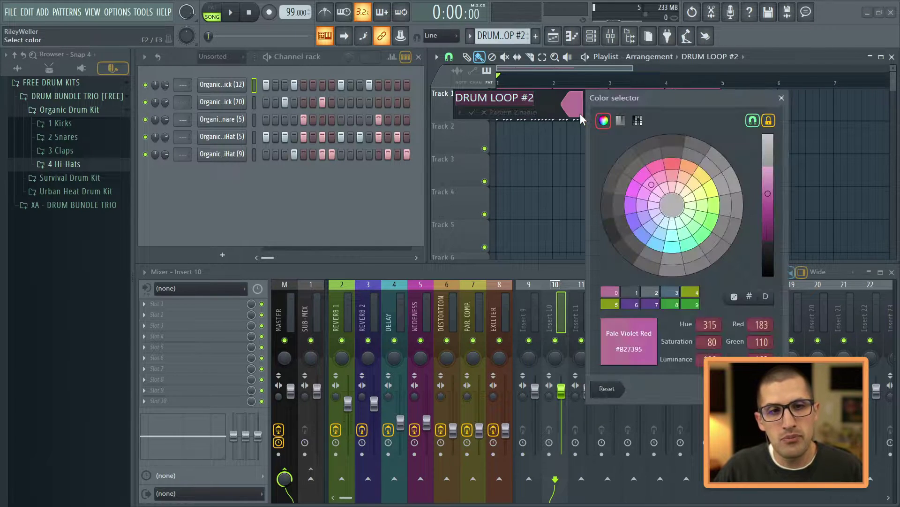
{"action": "left_click", "coordinate": [775, 178]}
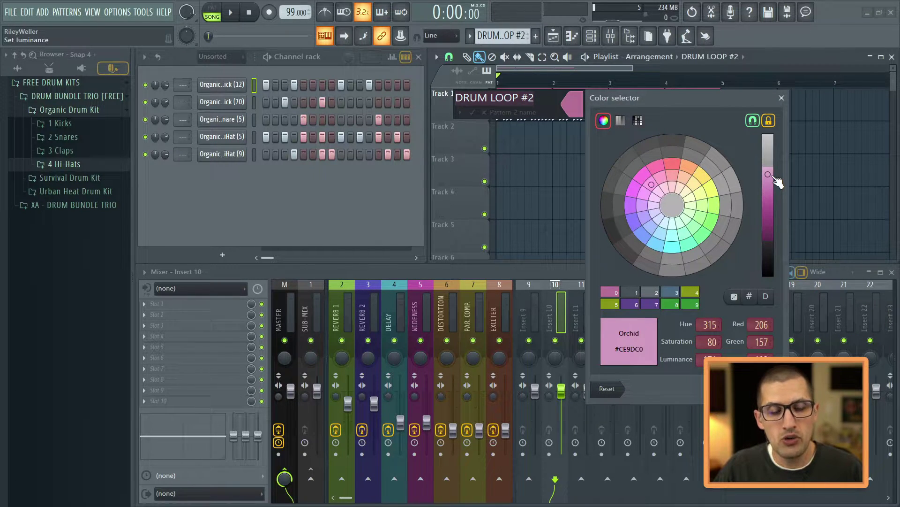
{"action": "left_click_drag", "start_coordinate": [775, 179], "coordinate": [765, 207]}
{"action": "key", "text": "Return"}
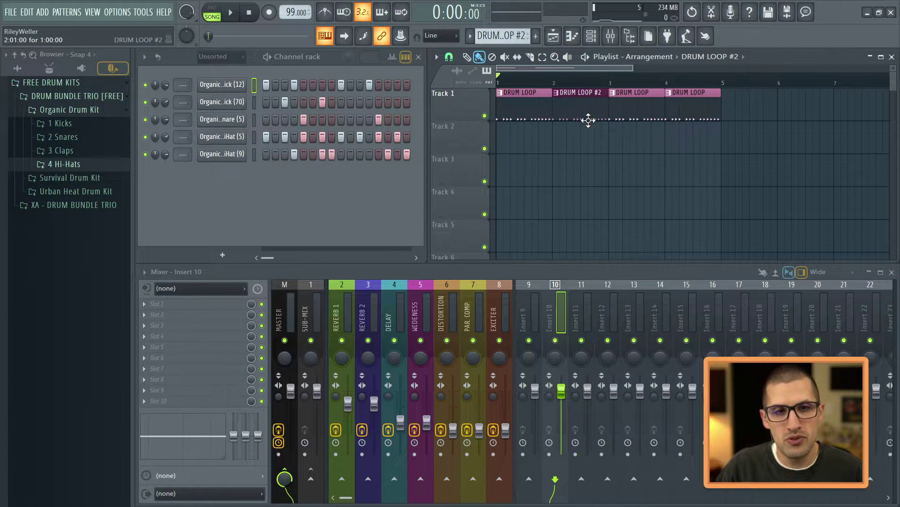
{"action": "key", "text": "F2"}
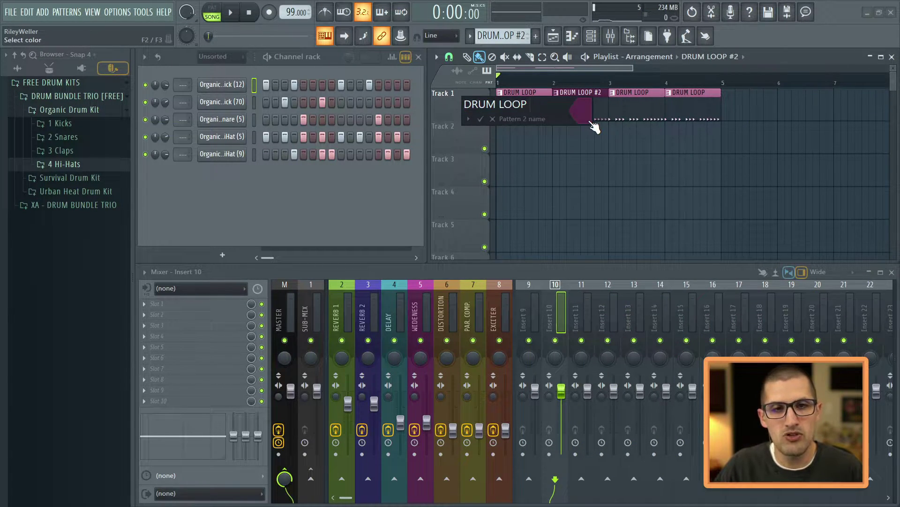
{"action": "type", "text": "2"}
{"action": "key", "text": "Return"}
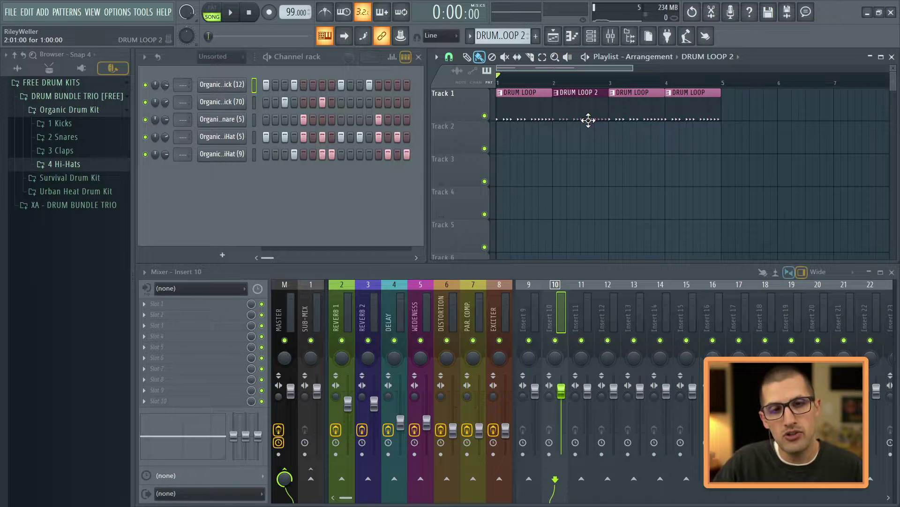
Step: Rename the DRUM LOOP pattern to DRUM LOOP 1, select DRUM LOOP 2 and play the song
{"action": "key", "text": "KP_Subtract"}
{"action": "key", "text": "F2"}
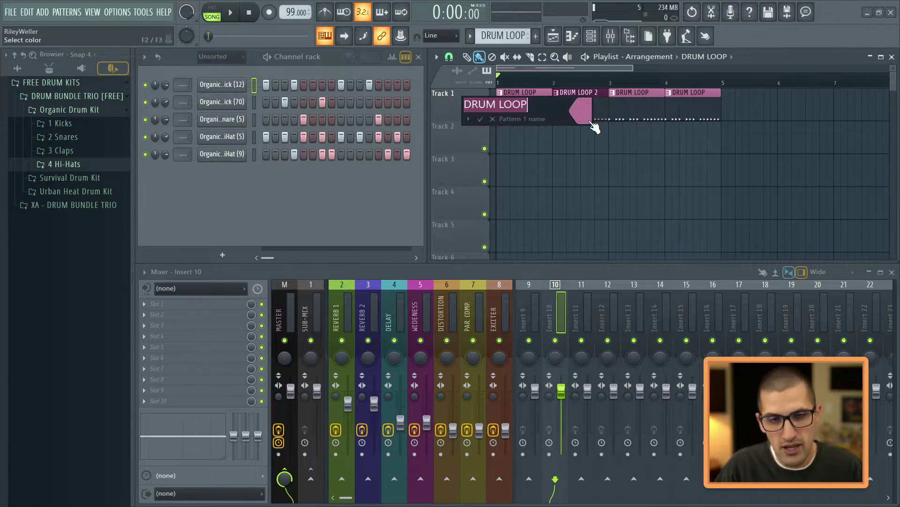
{"action": "key", "text": "Return"}
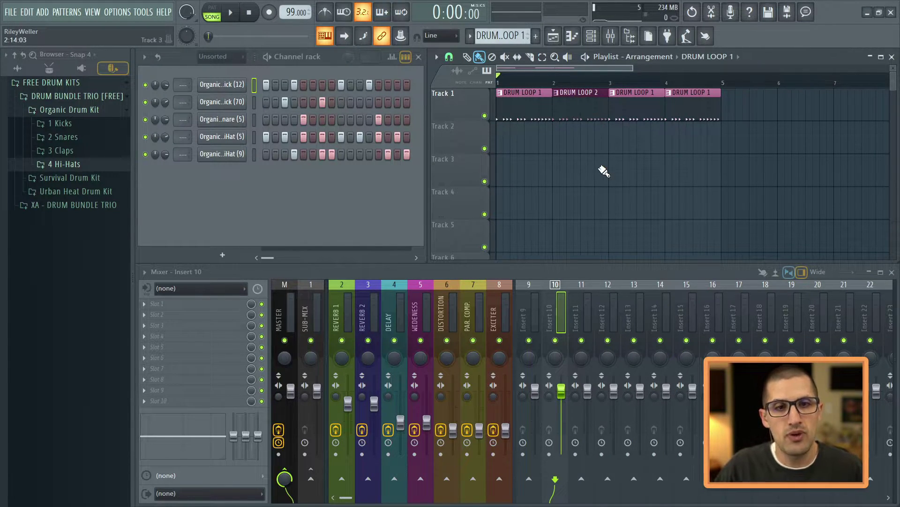
{"action": "left_click", "coordinate": [578, 103]}
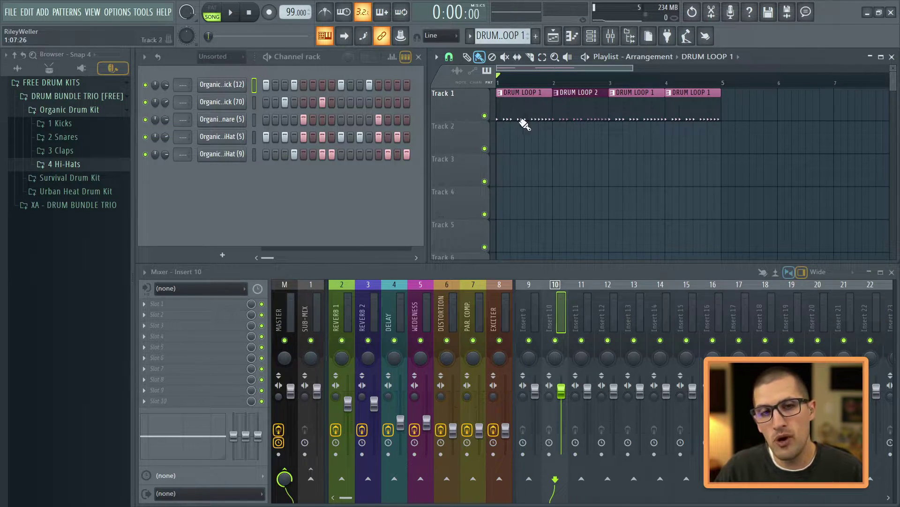
{"action": "key", "text": "space"}
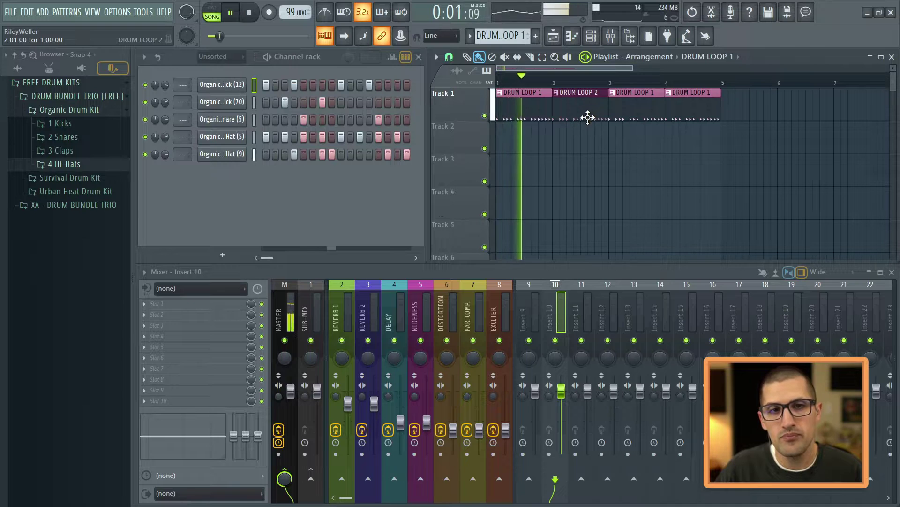
{"action": "key", "text": "space"}
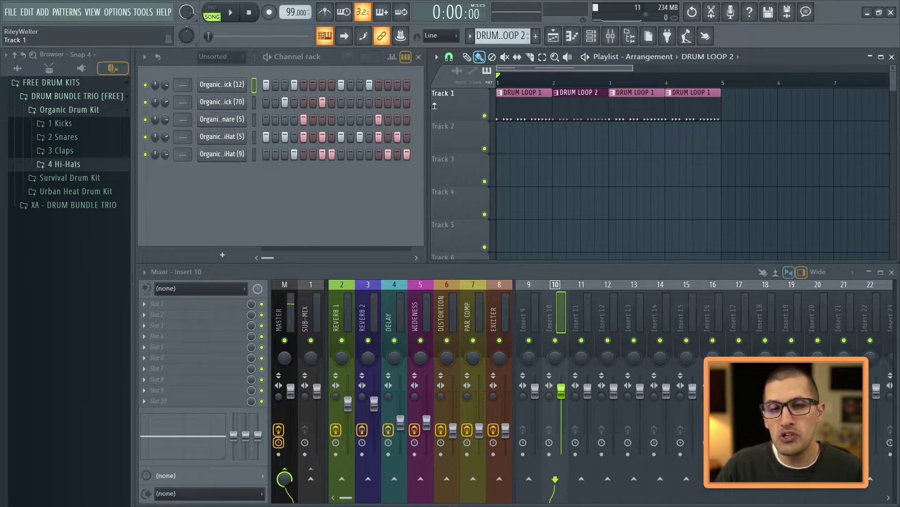
Step: Replace the bar 2 DRUM LOOP 2 clip with a DRUM LOOP 1 clip
{"action": "left_click", "coordinate": [406, 85]}
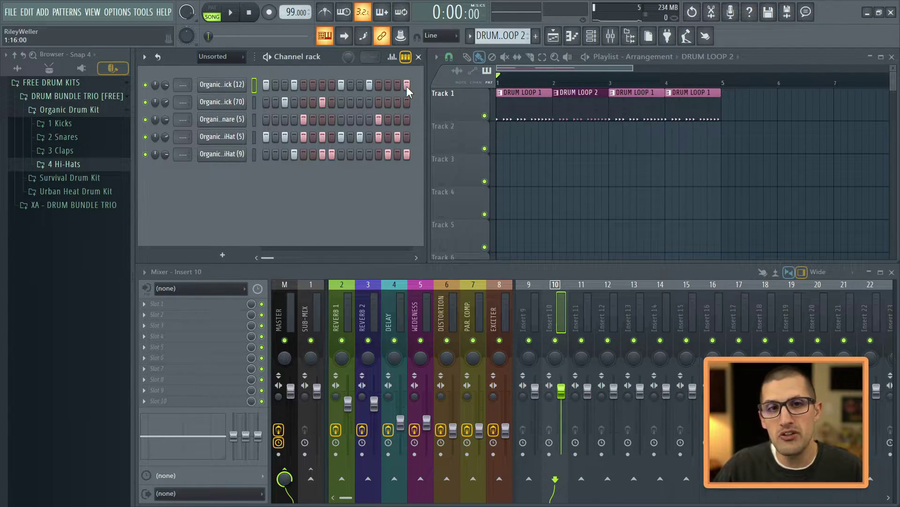
{"action": "right_click", "coordinate": [563, 100]}
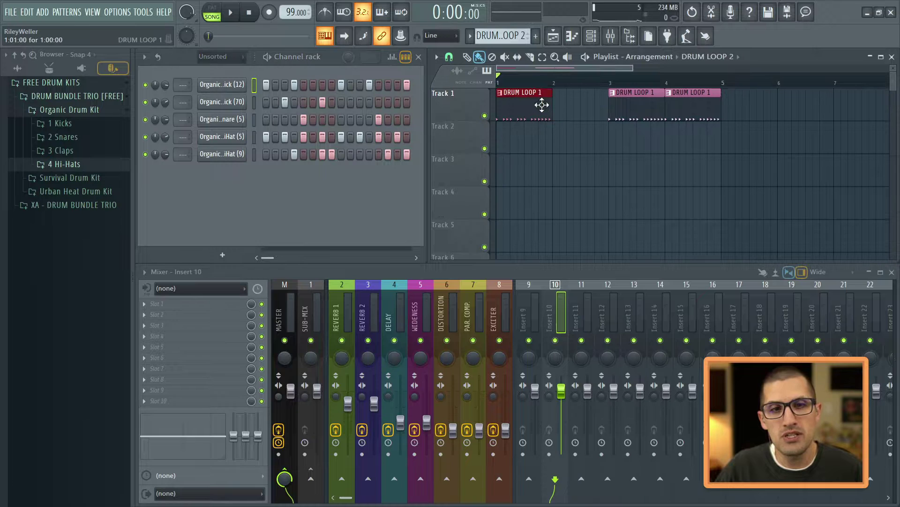
{"action": "left_click", "coordinate": [558, 109]}
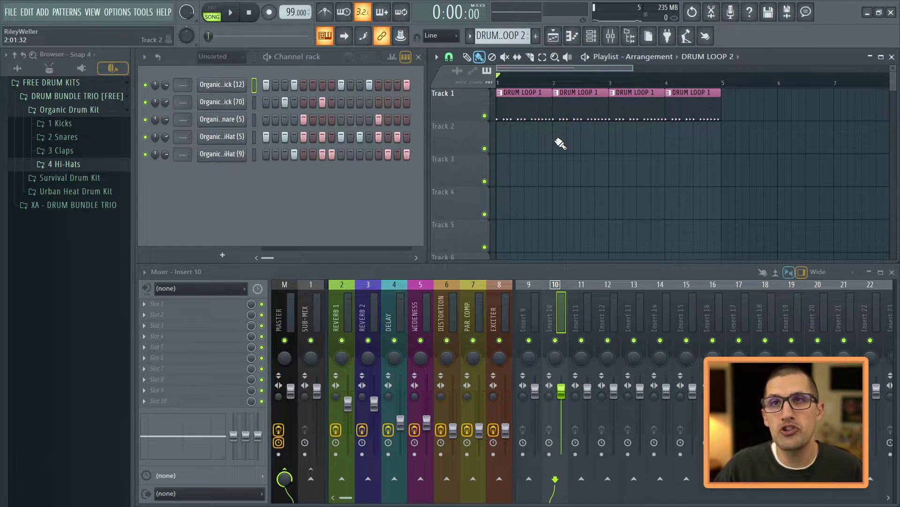
{"action": "left_click_drag", "start_coordinate": [757, 187], "coordinate": [496, 88]}
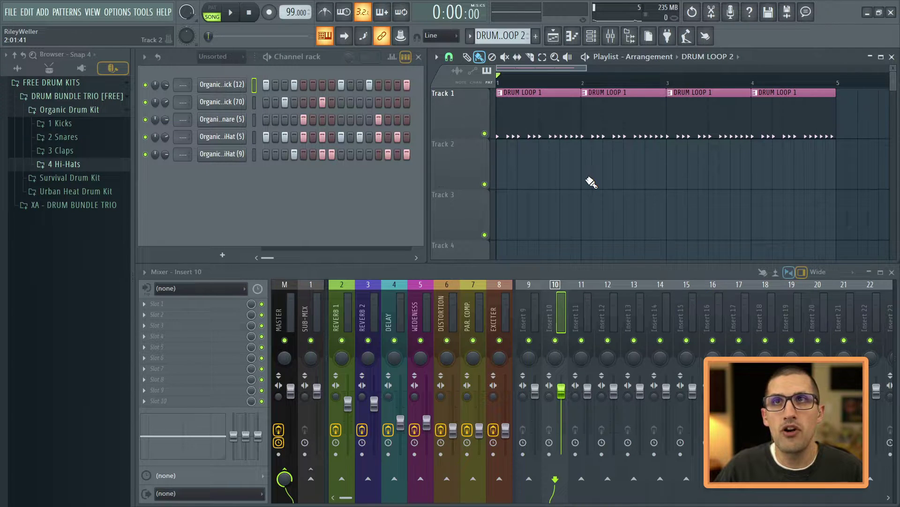
Step: Play the song, then restore the DRUM LOOP 2 clip on bar 2
{"action": "scroll", "coordinate": [592, 182], "scroll_direction": "up", "scroll_amount": 2}
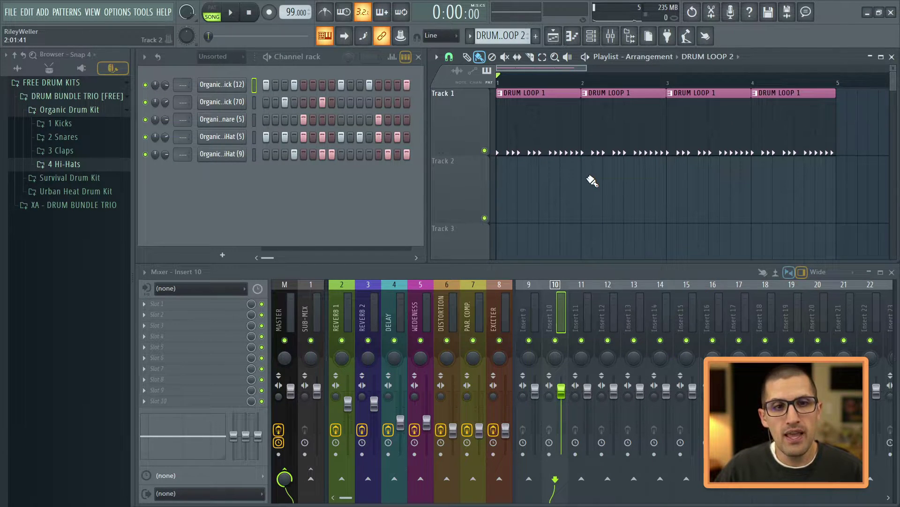
{"action": "key", "text": "space"}
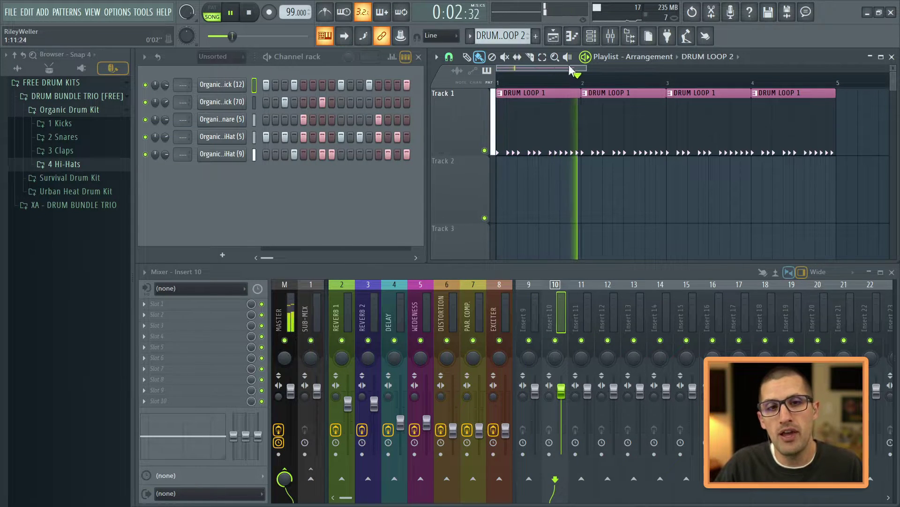
{"action": "key", "text": "space"}
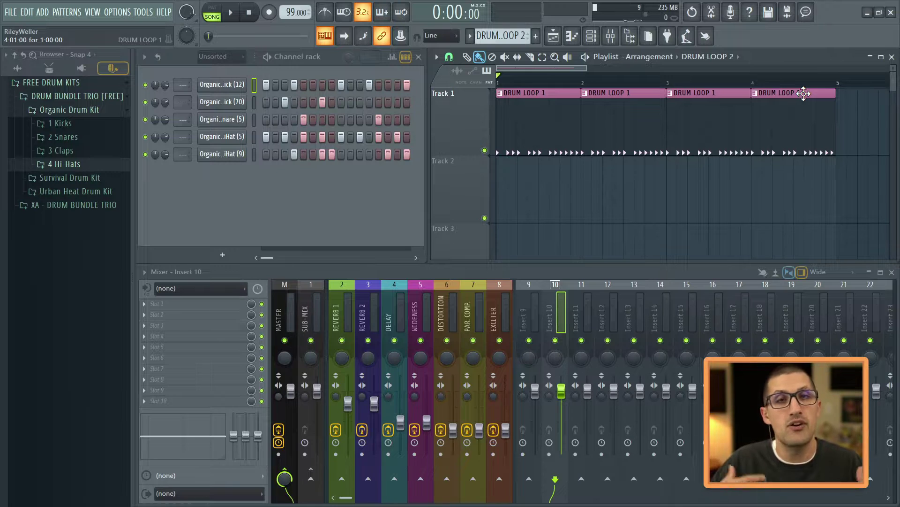
{"action": "left_click_drag", "start_coordinate": [635, 123], "coordinate": [561, 123]}
{"action": "key", "text": "ctrl+z"}
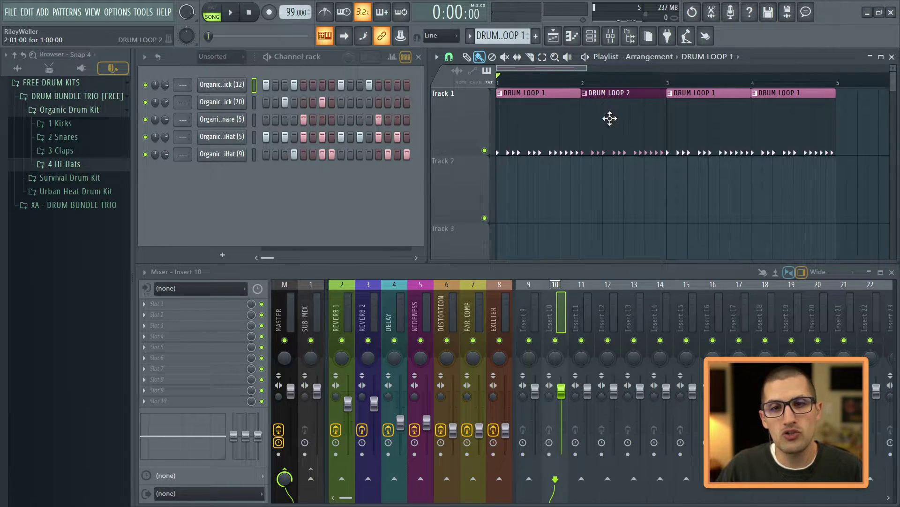
Step: Replay the song while viewing DRUM LOOP 1 and DRUM LOOP 2 to compare them
{"action": "left_click", "coordinate": [570, 123]}
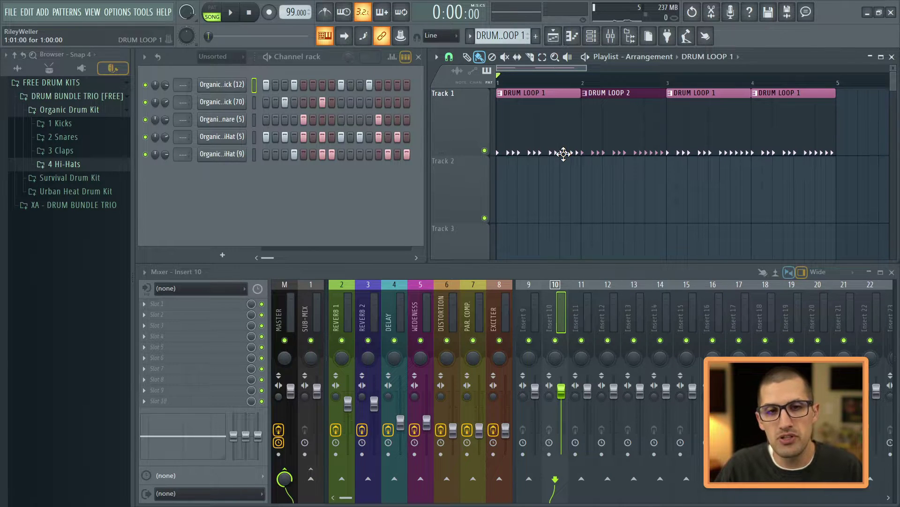
{"action": "key", "text": "space"}
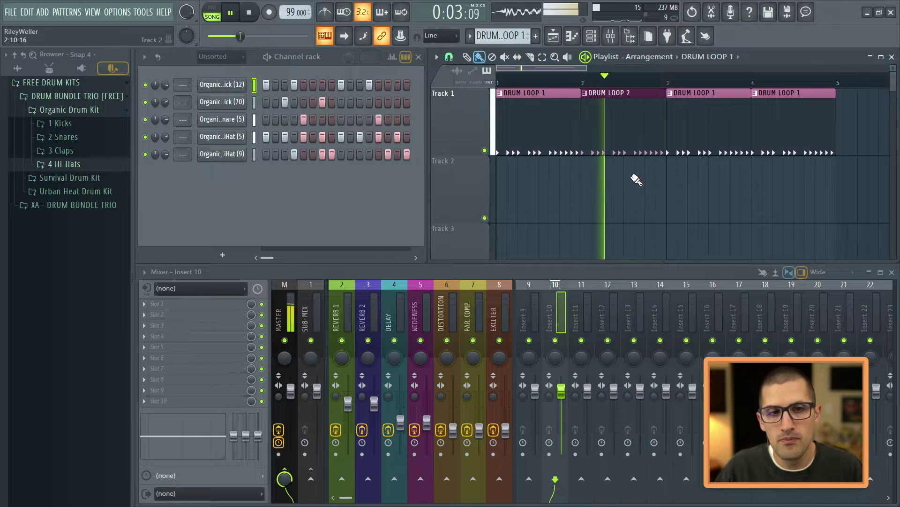
{"action": "left_click", "coordinate": [638, 140]}
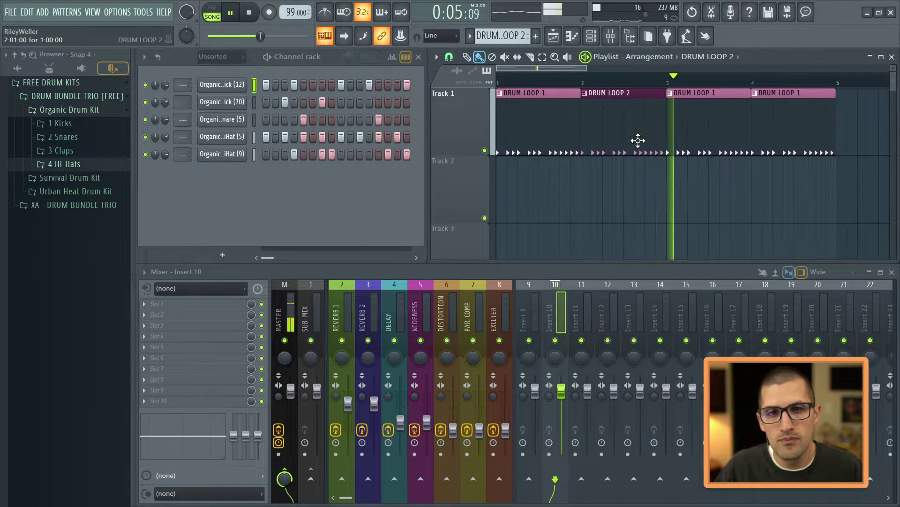
{"action": "key", "text": "space"}
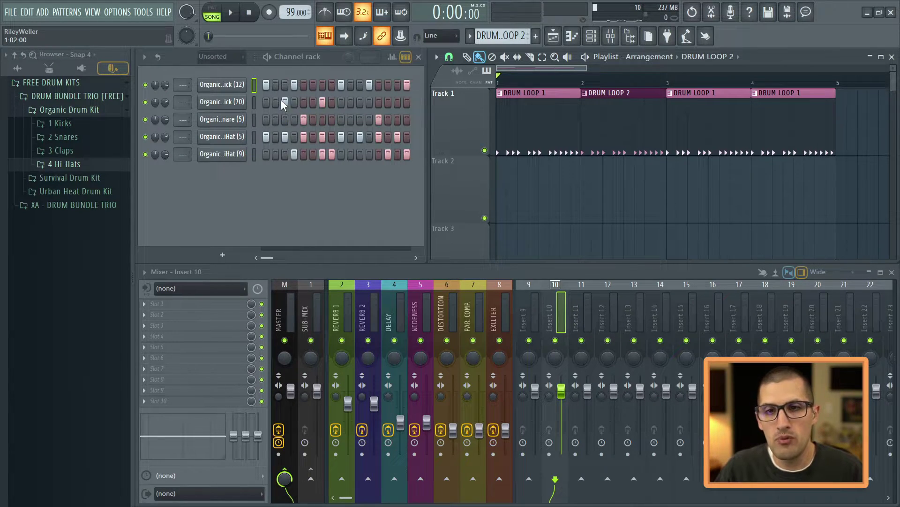
Step: In DRUM LOOP 2, add hi-hat and kick hits on step 2, a second-kick hit, and remove one kick hit
{"action": "left_click", "coordinate": [274, 140]}
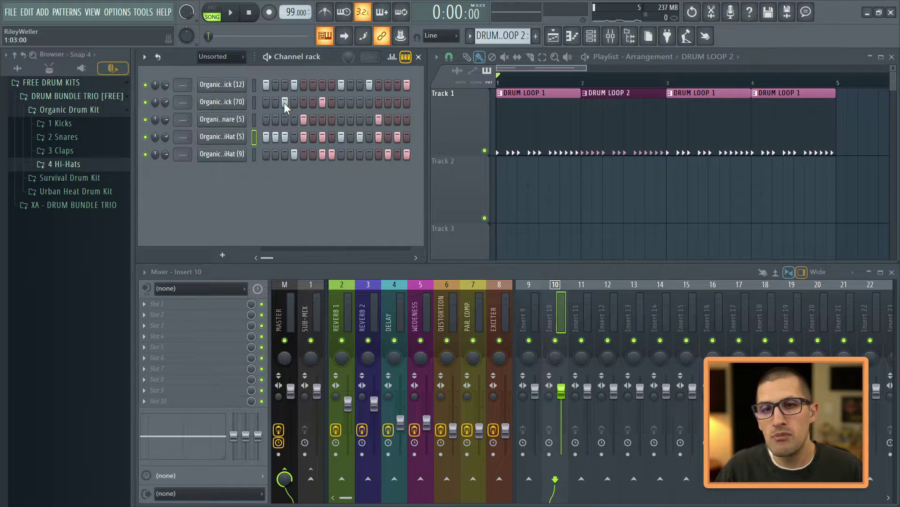
{"action": "left_click", "coordinate": [277, 85]}
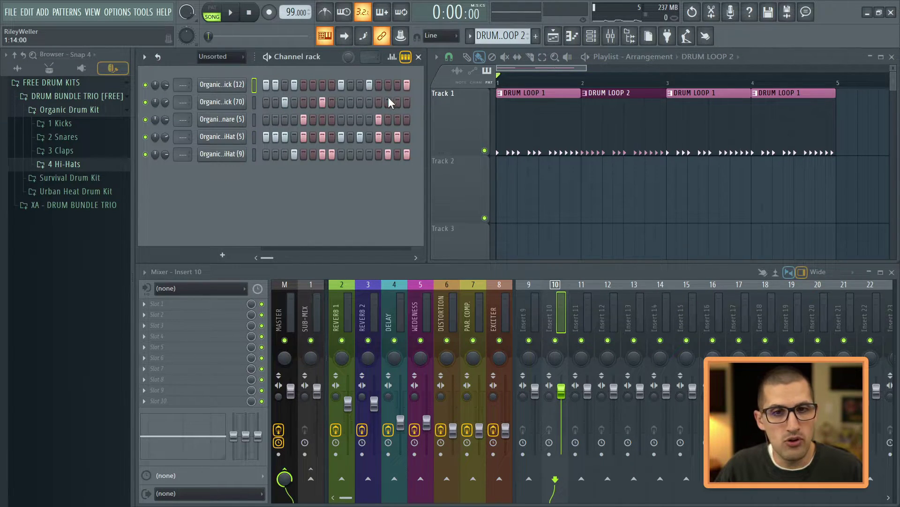
{"action": "left_click", "coordinate": [358, 102]}
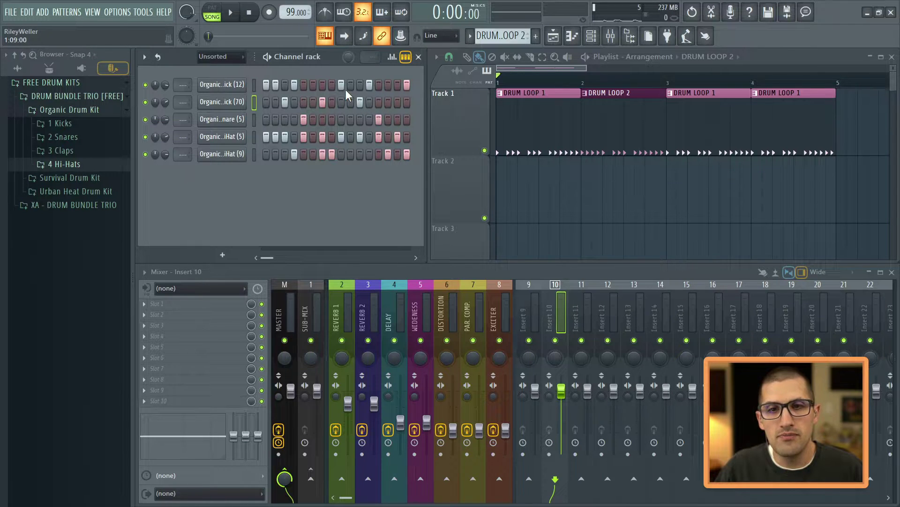
{"action": "left_click", "coordinate": [342, 83]}
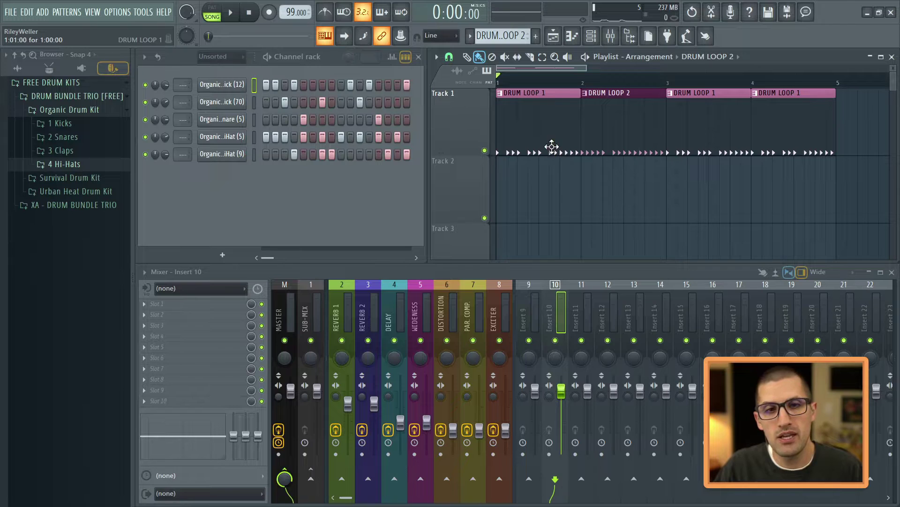
Step: Place a new Pattern 3 clip on Track 2 stretched from bar 1 to bar 5
{"action": "key", "text": "KP_Subtract"}
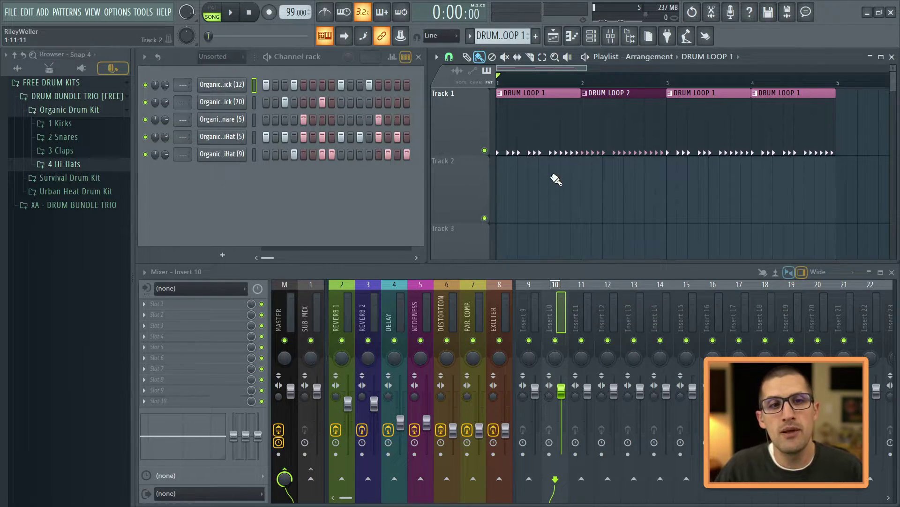
{"action": "left_click_drag", "start_coordinate": [561, 179], "coordinate": [586, 94]}
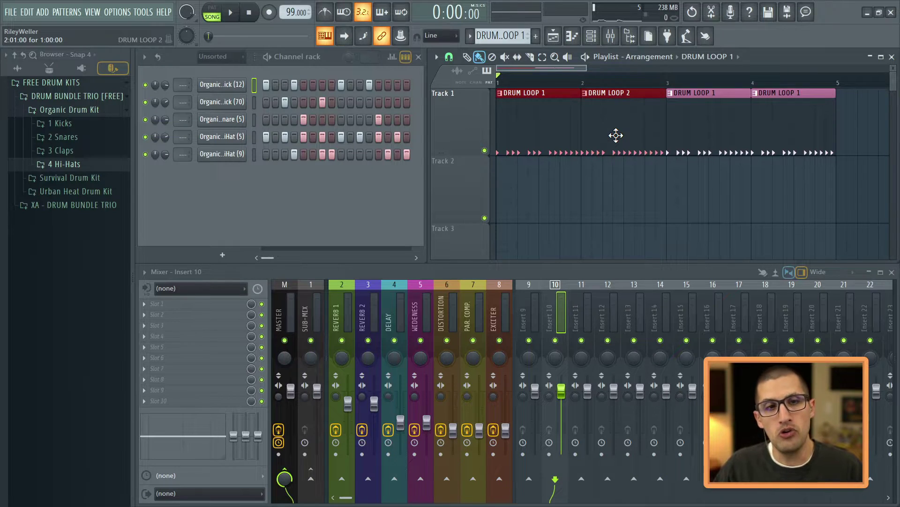
{"action": "left_click", "coordinate": [631, 205]}
{"action": "key", "text": "F4"}
{"action": "left_click", "coordinate": [637, 194]}
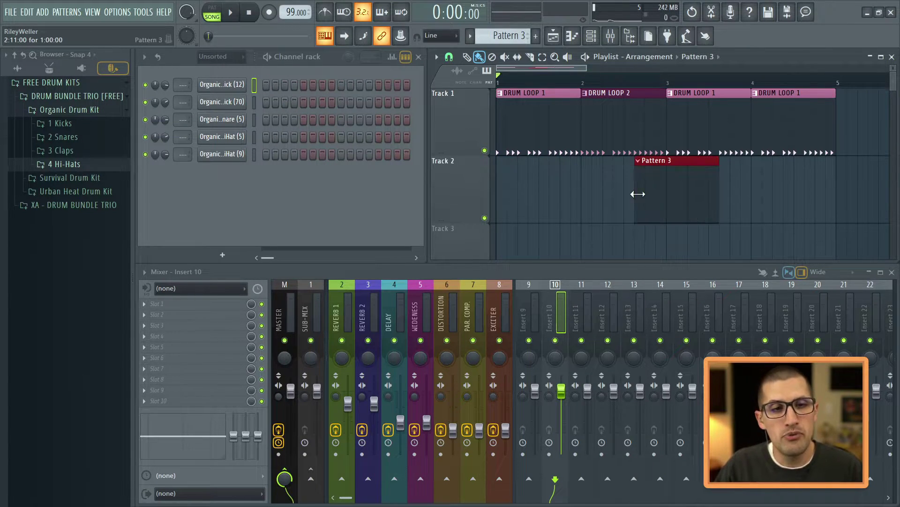
{"action": "left_click_drag", "start_coordinate": [638, 194], "coordinate": [530, 203]}
{"action": "left_click_drag", "start_coordinate": [579, 186], "coordinate": [865, 157]}
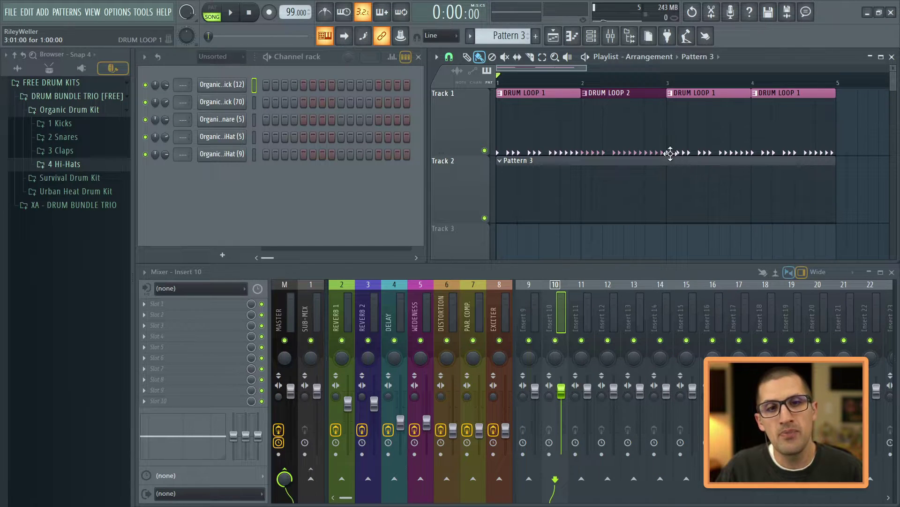
Step: Delete the DRUM LOOP 2 clip and shift the next clip left, then undo both changes
{"action": "right_click", "coordinate": [655, 123]}
{"action": "left_click_drag", "start_coordinate": [694, 119], "coordinate": [615, 123]}
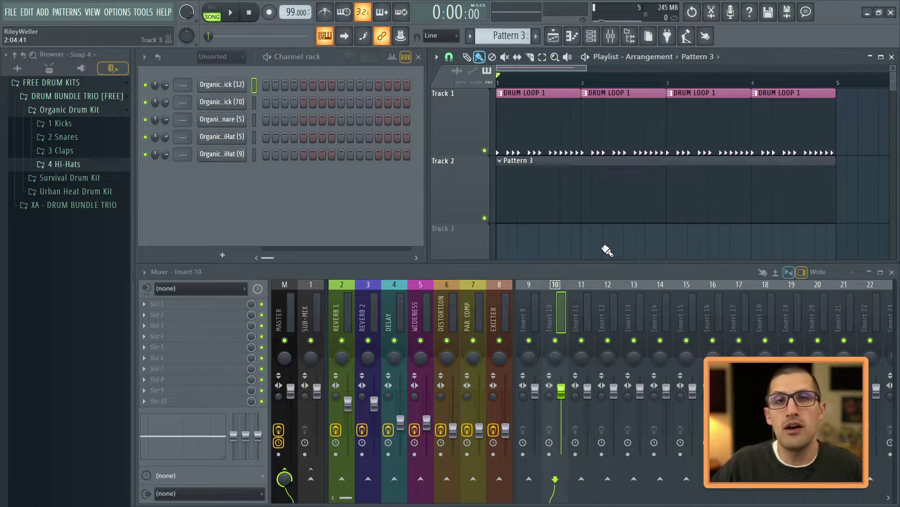
{"action": "key", "text": "ctrl+z"}
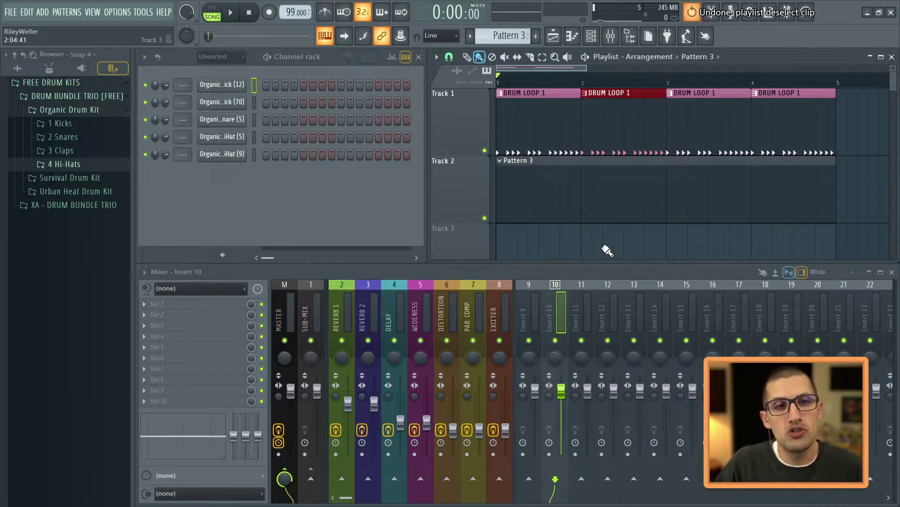
{"action": "key", "text": "ctrl+z"}
{"action": "key", "text": "ctrl+z"}
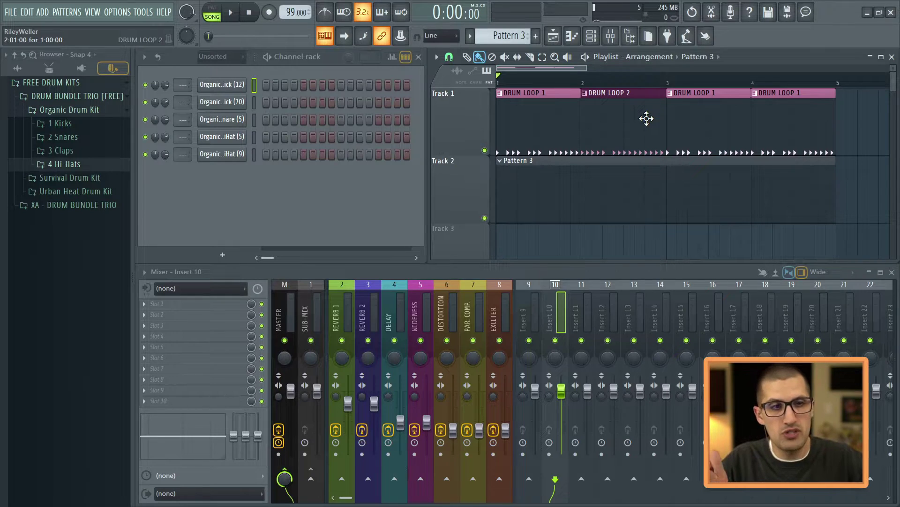
Step: Duplicate all playlist clips with Ctrl+B, then undo the duplicates and the Pattern 3 clip
{"action": "scroll", "coordinate": [637, 130], "scroll_direction": "down", "scroll_amount": 2}
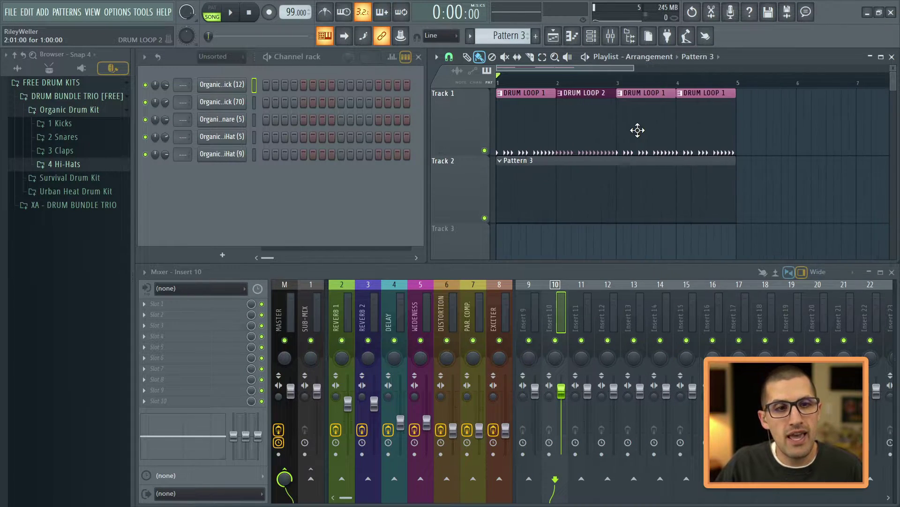
{"action": "scroll", "coordinate": [638, 130], "scroll_direction": "down", "scroll_amount": 2}
{"action": "left_click_drag", "start_coordinate": [639, 85], "coordinate": [498, 201]}
{"action": "key", "text": "ctrl+b"}
{"action": "key", "text": "ctrl+b"}
{"action": "scroll", "coordinate": [527, 172], "scroll_direction": "down", "scroll_amount": 2}
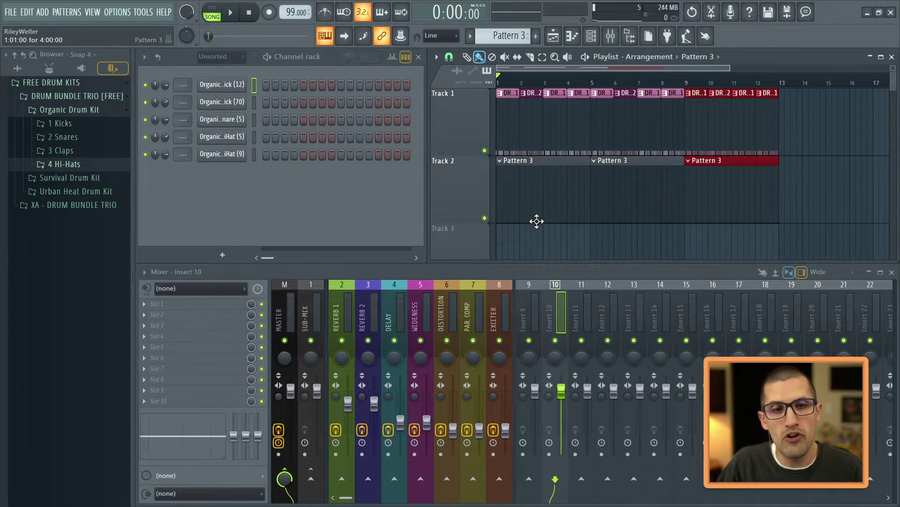
{"action": "left_click", "coordinate": [536, 242]}
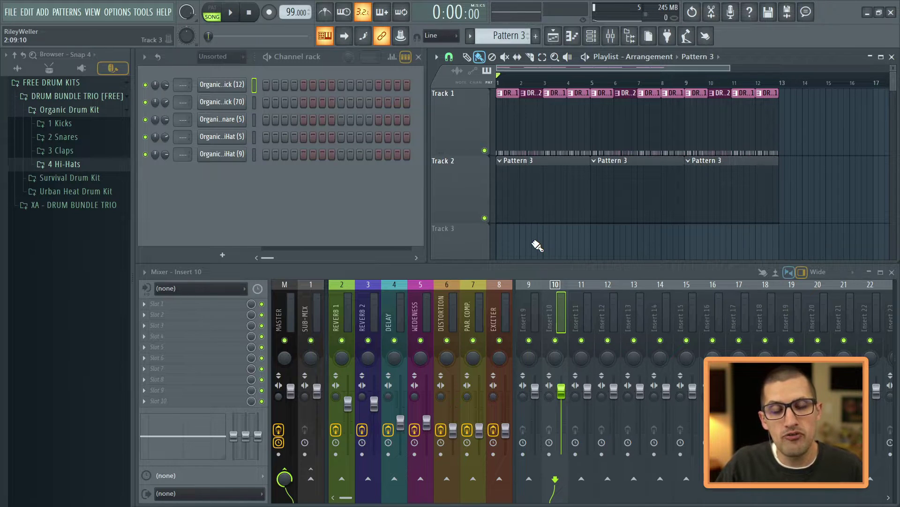
{"action": "key", "text": "ctrl+z"}
{"action": "key", "text": "ctrl+z"}
{"action": "key", "text": "ctrl+z"}
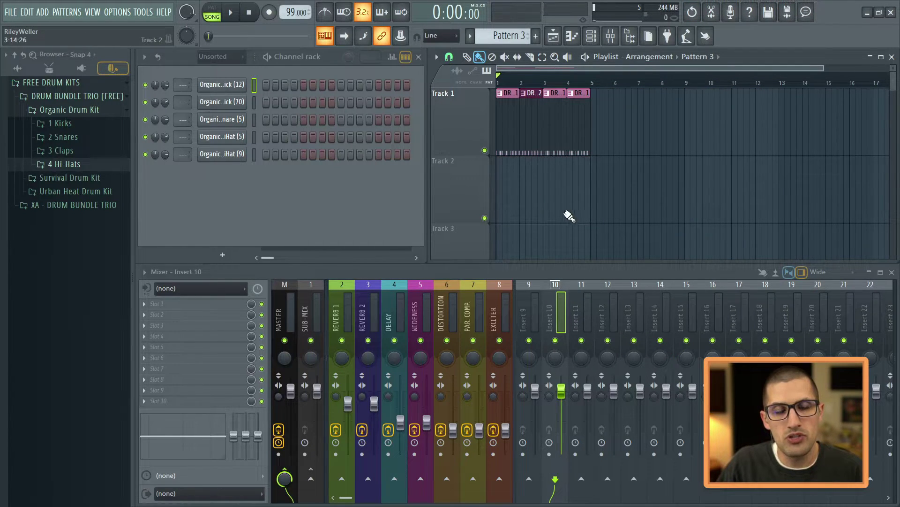
Step: Zoom the playlist in on bars 1–5 and select DRUM LOOP 2
{"action": "left_click_drag", "start_coordinate": [576, 222], "coordinate": [521, 94]}
{"action": "scroll", "coordinate": [583, 121], "scroll_direction": "down", "scroll_amount": 2}
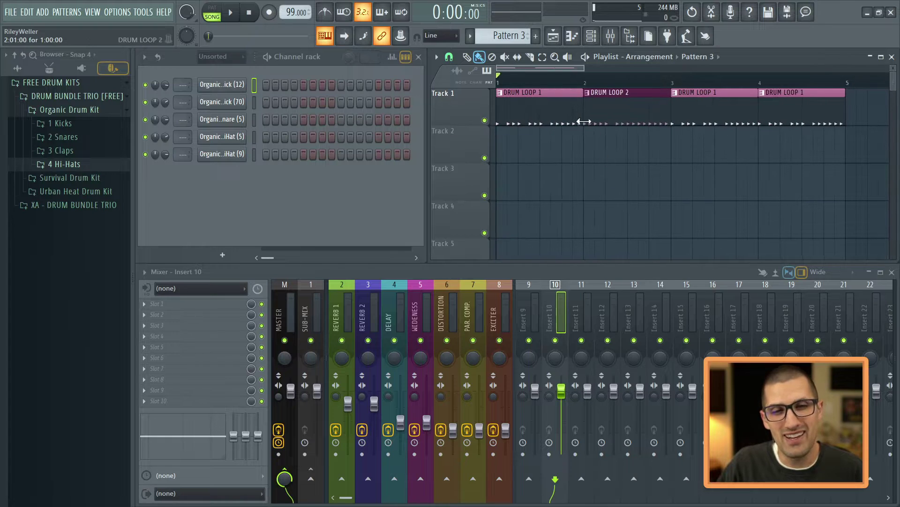
{"action": "scroll", "coordinate": [595, 150], "scroll_direction": "up", "scroll_amount": 2}
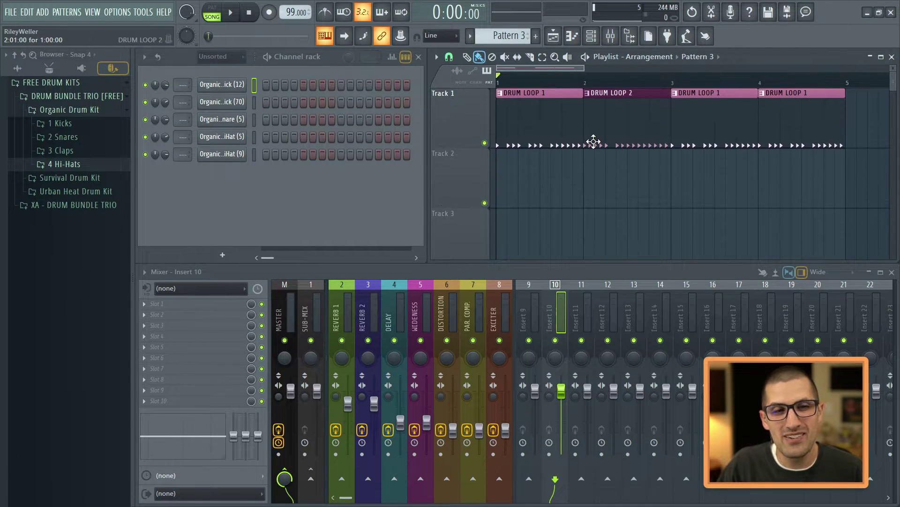
{"action": "left_click", "coordinate": [594, 142]}
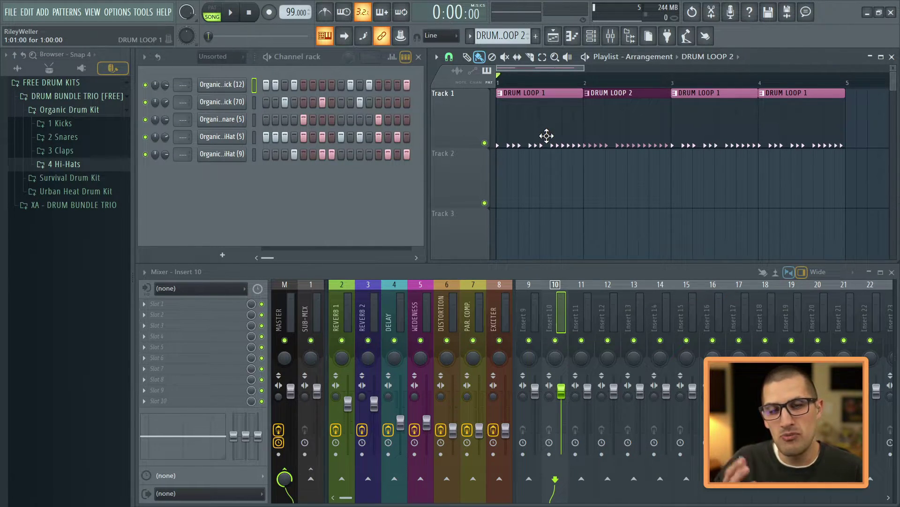
Step: Select DRUM LOOP 2 and play the song to hear the arrangement
{"action": "left_click", "coordinate": [549, 135]}
{"action": "left_click", "coordinate": [623, 128]}
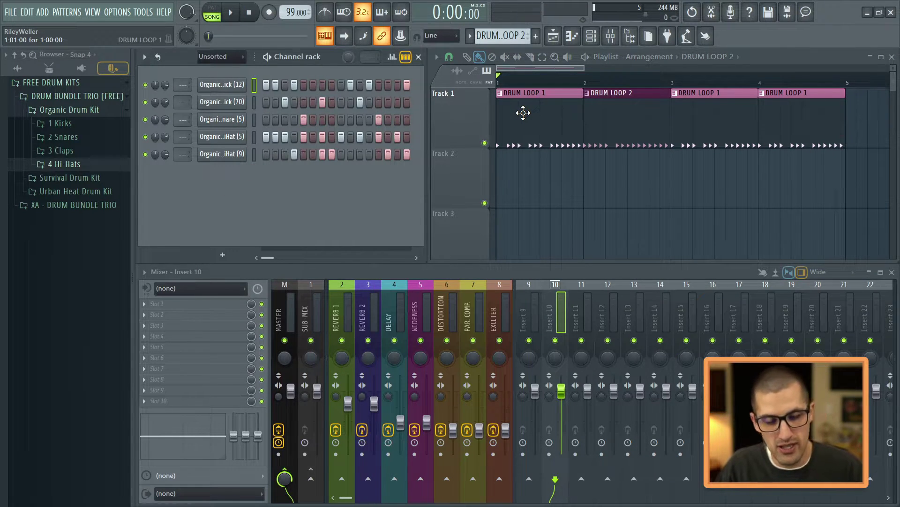
{"action": "key", "text": "space"}
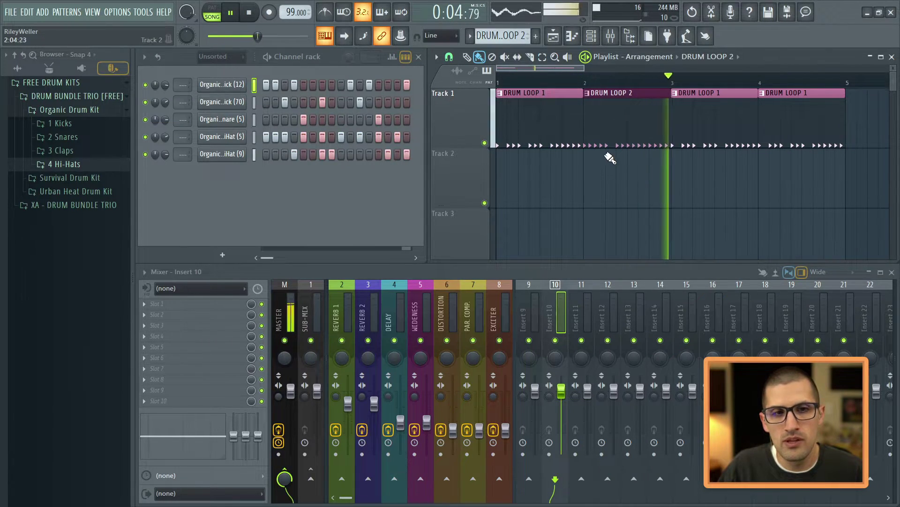
{"action": "key", "text": "space"}
Step: Switch off kick step 10 in DRUM LOOP 2 and replay the song to compare
{"action": "left_click", "coordinate": [351, 85]}
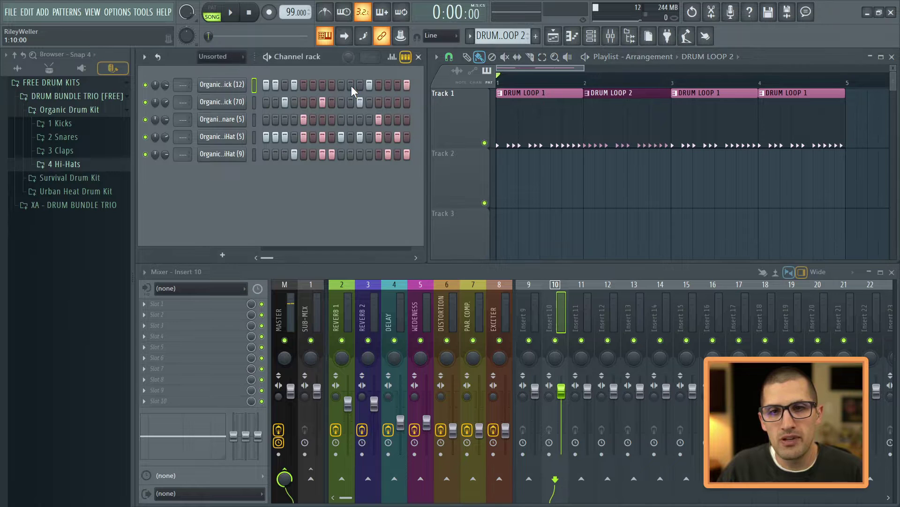
{"action": "key", "text": "space"}
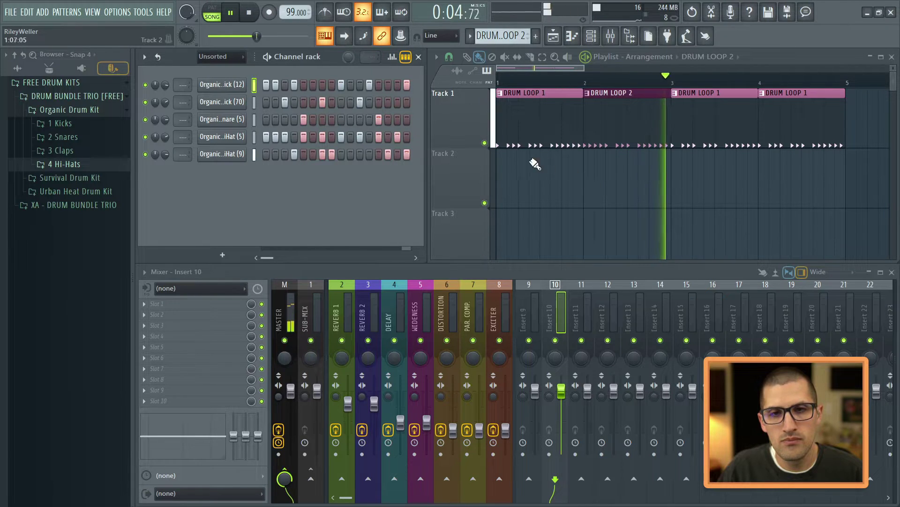
{"action": "key", "text": "space"}
{"action": "key", "text": "space"}
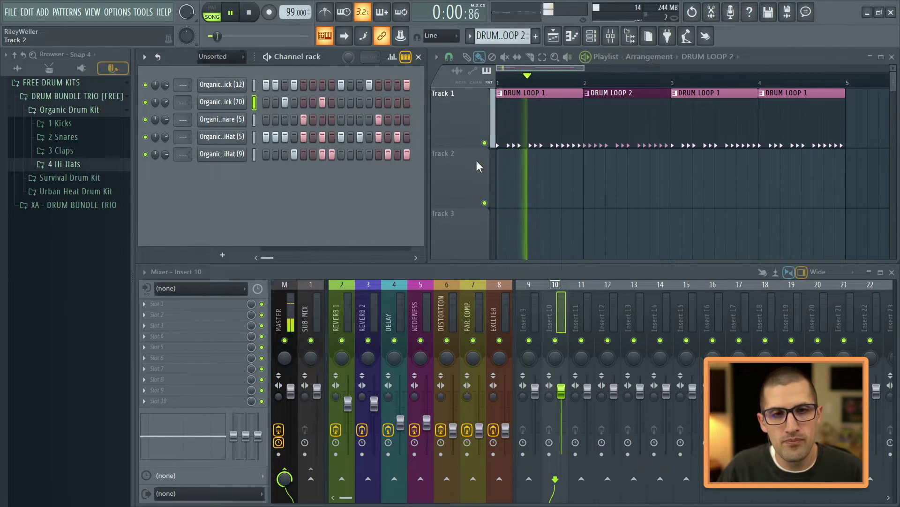
{"action": "key", "text": "space"}
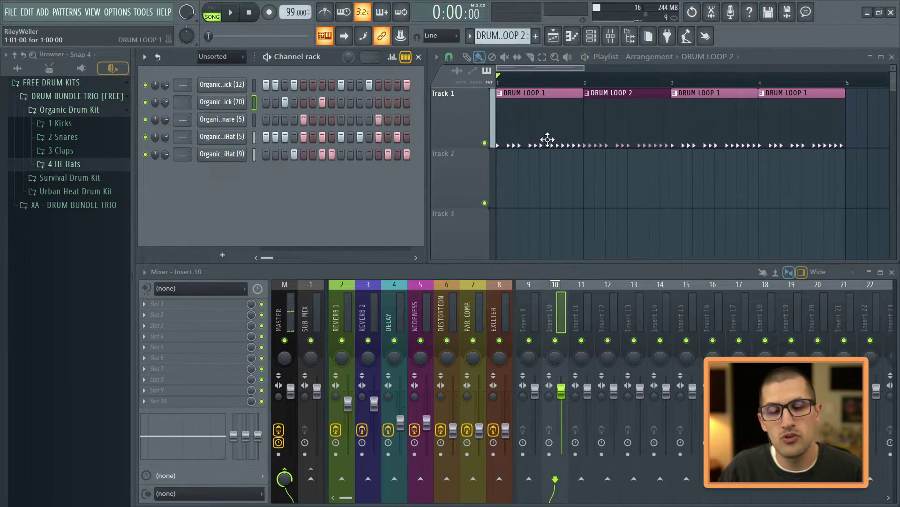
{"action": "left_click", "coordinate": [547, 140]}
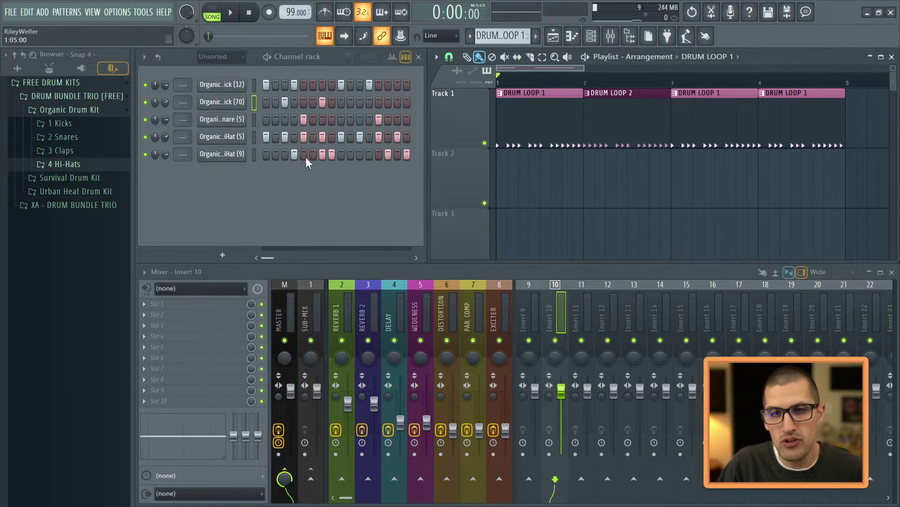
{"action": "key", "text": "space"}
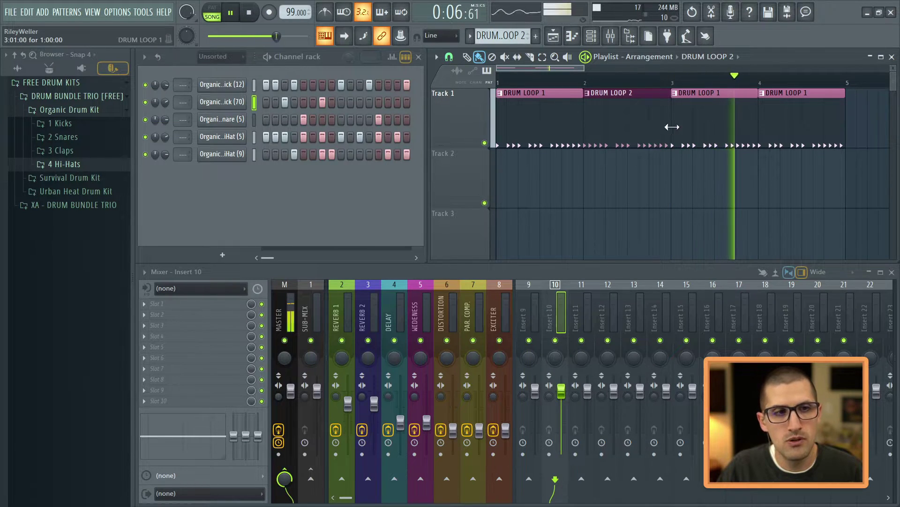
{"action": "key", "text": "space"}
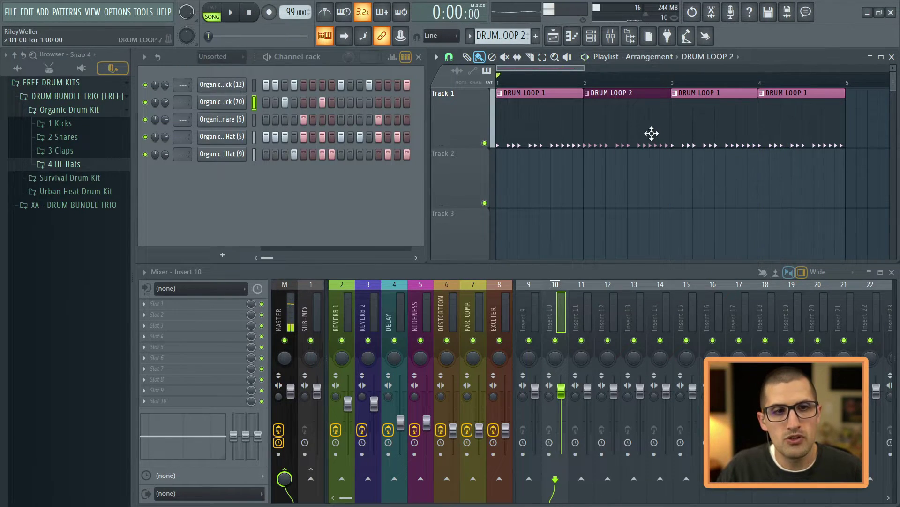
Step: Make the fourth clip unique, rename it DRUM LOOP 3 and colour it dark red-violet
{"action": "left_click", "coordinate": [762, 94]}
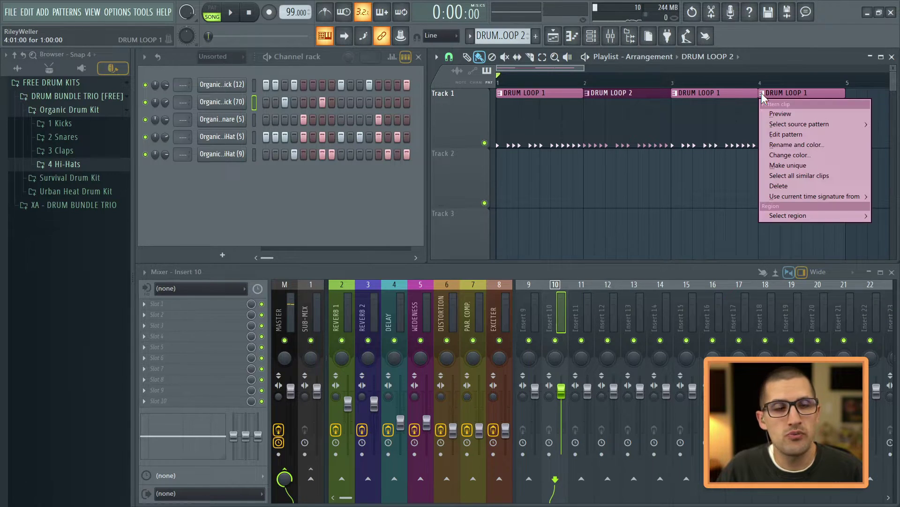
{"action": "left_click", "coordinate": [804, 167]}
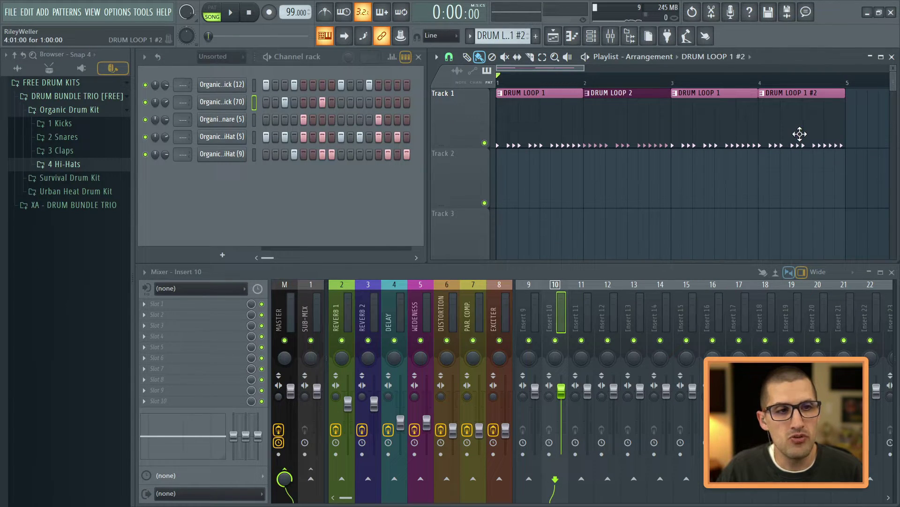
{"action": "key", "text": "End"}
{"action": "key", "text": "BackSpace"}
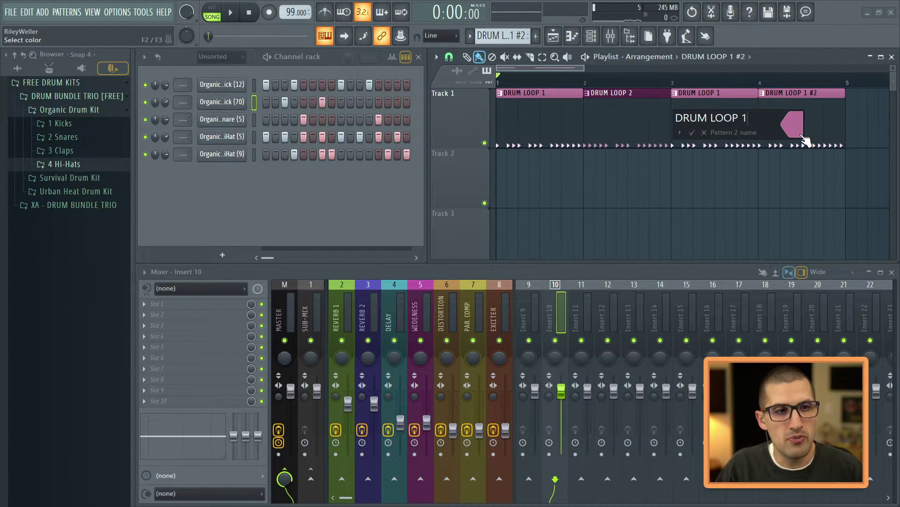
{"action": "type", "text": "3"}
{"action": "left_click", "coordinate": [798, 134]}
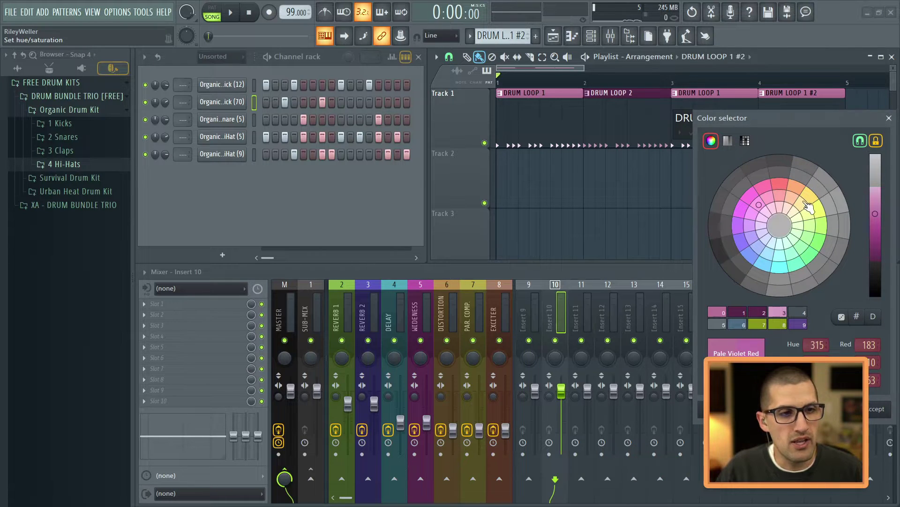
{"action": "left_click", "coordinate": [752, 197]}
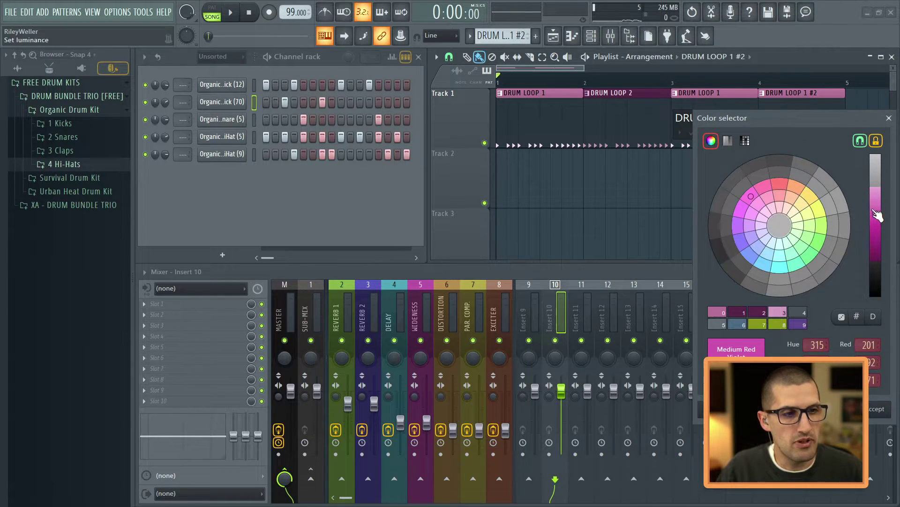
{"action": "left_click_drag", "start_coordinate": [875, 214], "coordinate": [875, 232]}
{"action": "key", "text": "Return"}
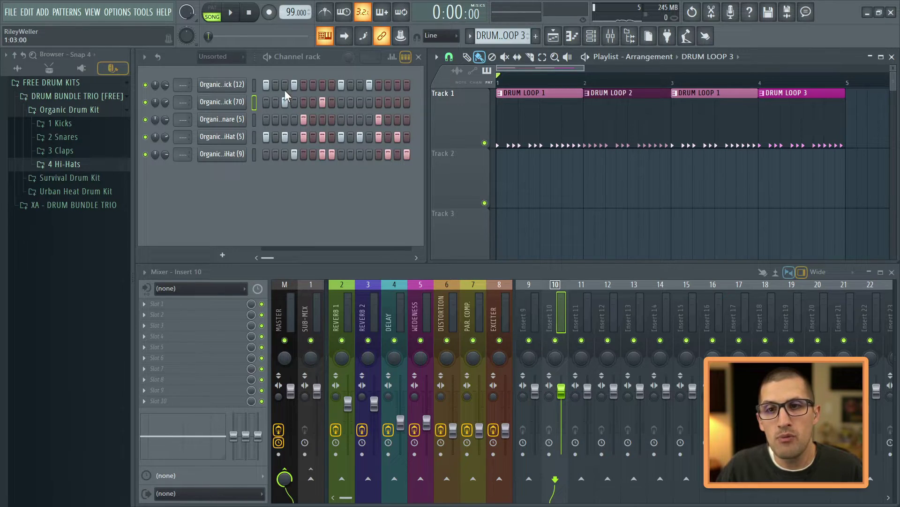
Step: Clear the opening steps of the first kick row in DRUM LOOP 3
{"action": "left_click", "coordinate": [267, 84]}
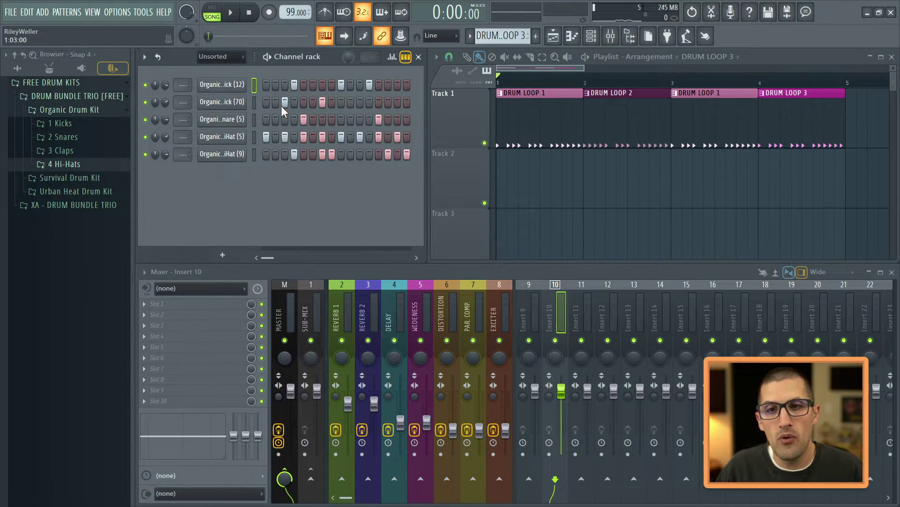
{"action": "left_click", "coordinate": [284, 102]}
{"action": "left_click", "coordinate": [286, 85]}
{"action": "left_click", "coordinate": [287, 99]}
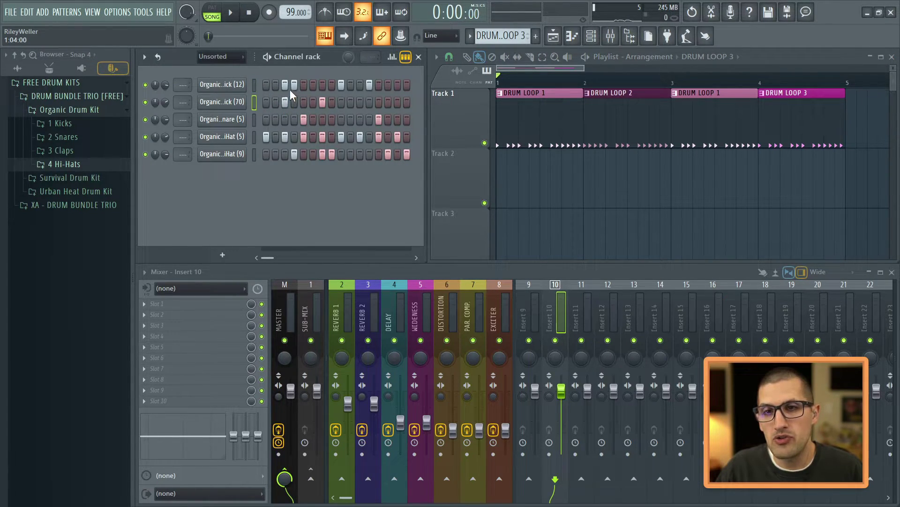
{"action": "left_click", "coordinate": [291, 89]}
Step: Open the second kick's Sampler window, reposition it, then close it
{"action": "left_click", "coordinate": [240, 101]}
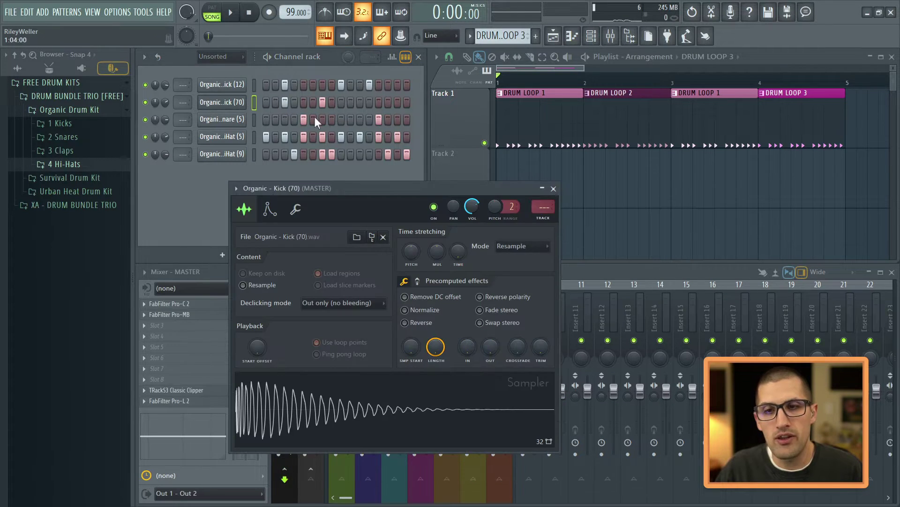
{"action": "left_click_drag", "start_coordinate": [390, 189], "coordinate": [366, 131]}
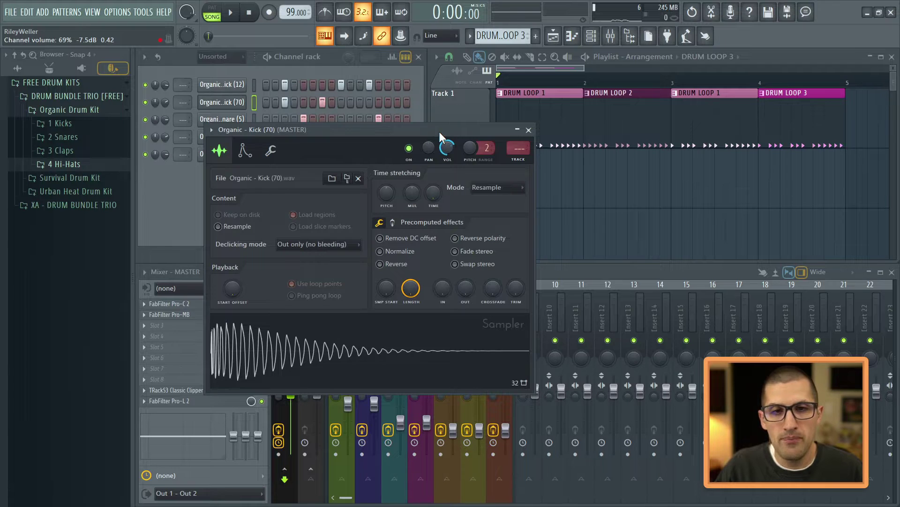
{"action": "key", "text": "Escape"}
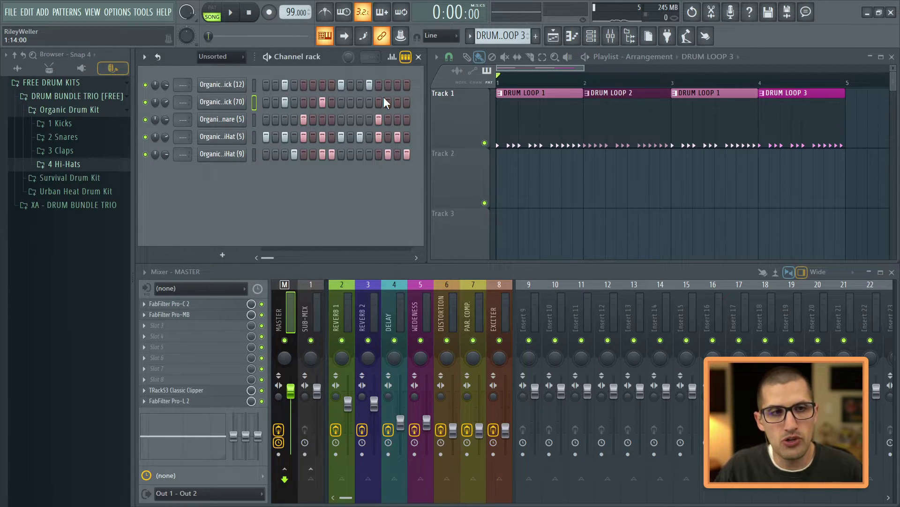
Step: During playback, add kick hits at steps 13–16 and hi-hat hits around steps 12 and 16
{"action": "key", "text": "space"}
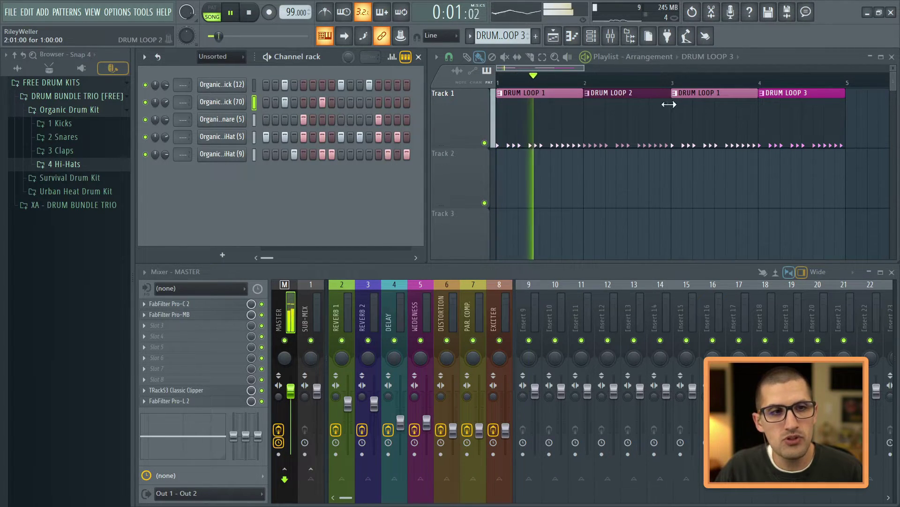
{"action": "left_click", "coordinate": [398, 102]}
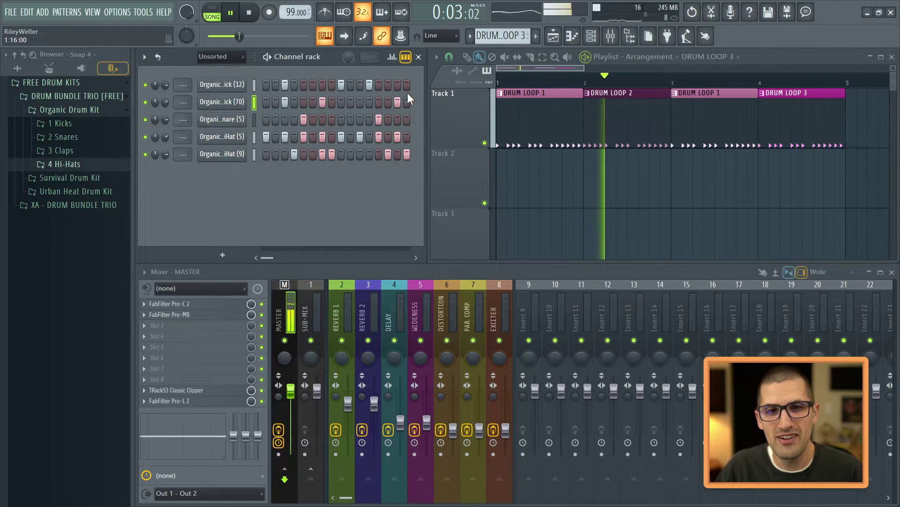
{"action": "left_click", "coordinate": [407, 85]}
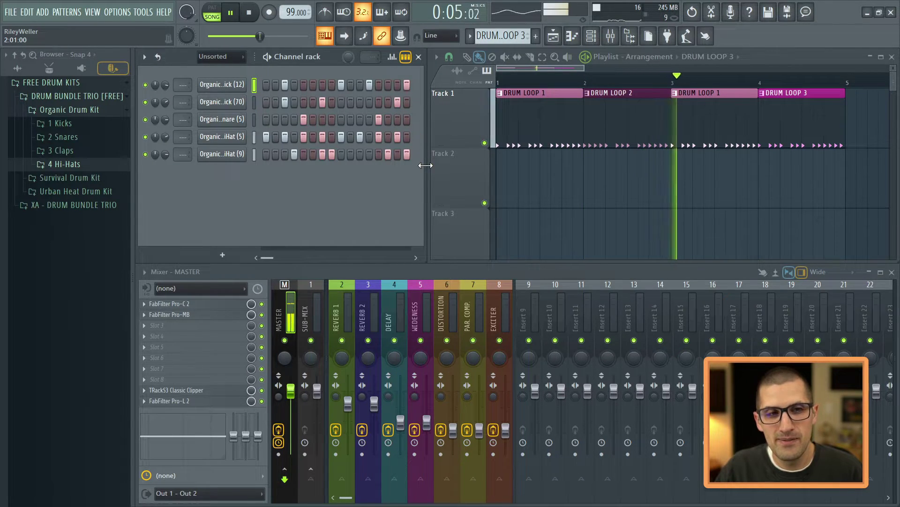
{"action": "left_click", "coordinate": [369, 137]}
{"action": "left_click", "coordinate": [407, 137]}
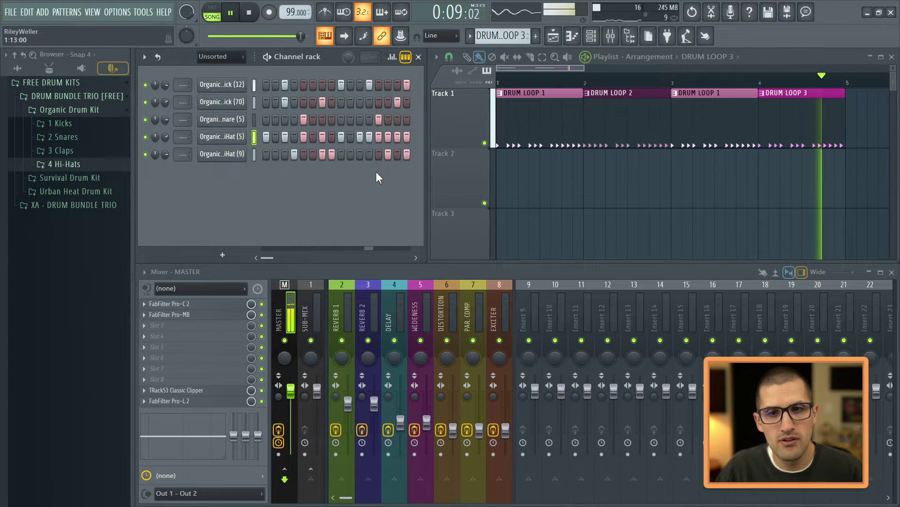
{"action": "key", "text": "space"}
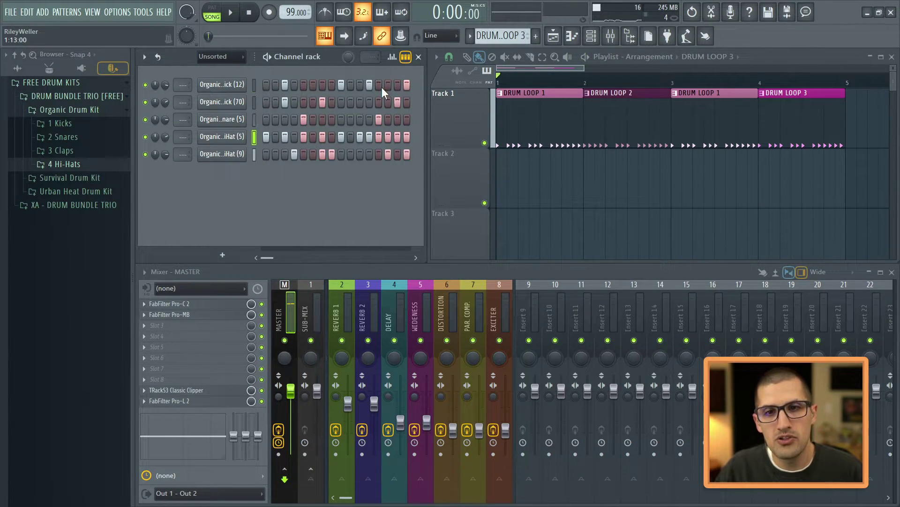
{"action": "left_click_drag", "start_coordinate": [381, 88], "coordinate": [387, 86]}
Step: Audition from bar 3.4 and add a kick hit at step 8 of the first kick row
{"action": "left_click", "coordinate": [704, 82]}
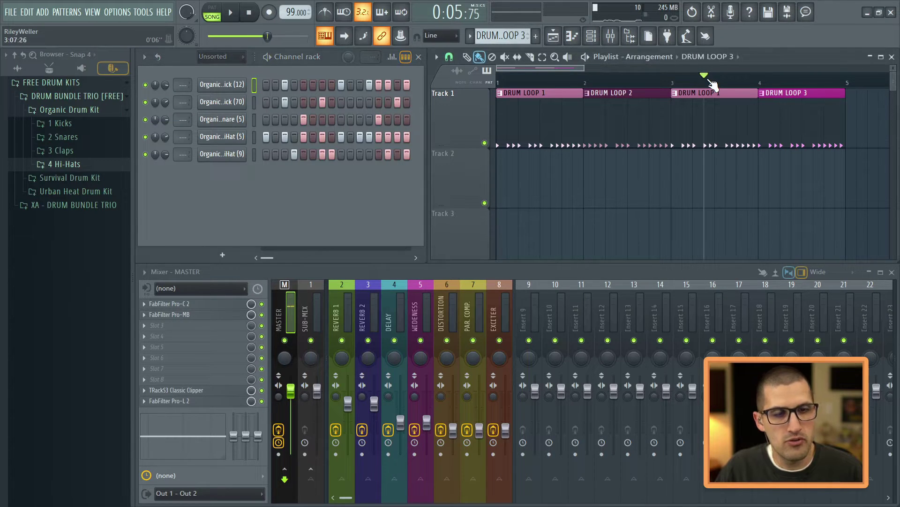
{"action": "key", "text": "space"}
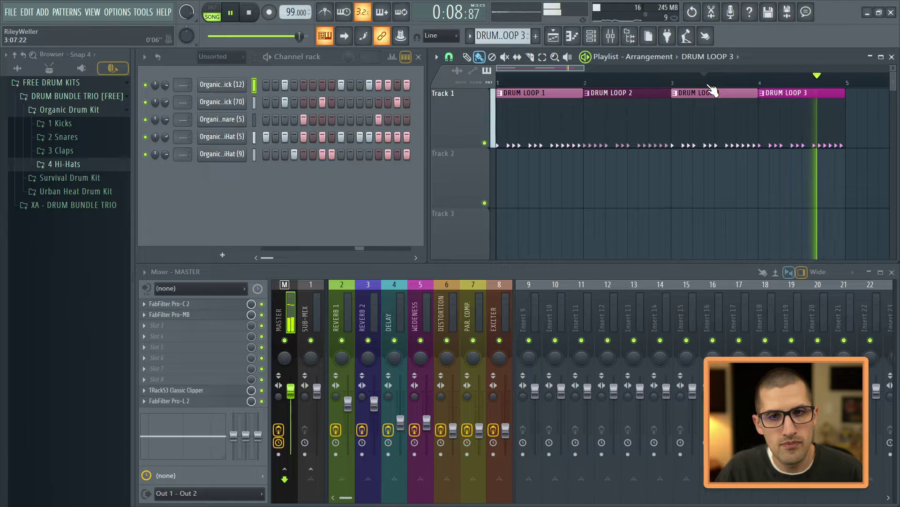
{"action": "left_click", "coordinate": [332, 86]}
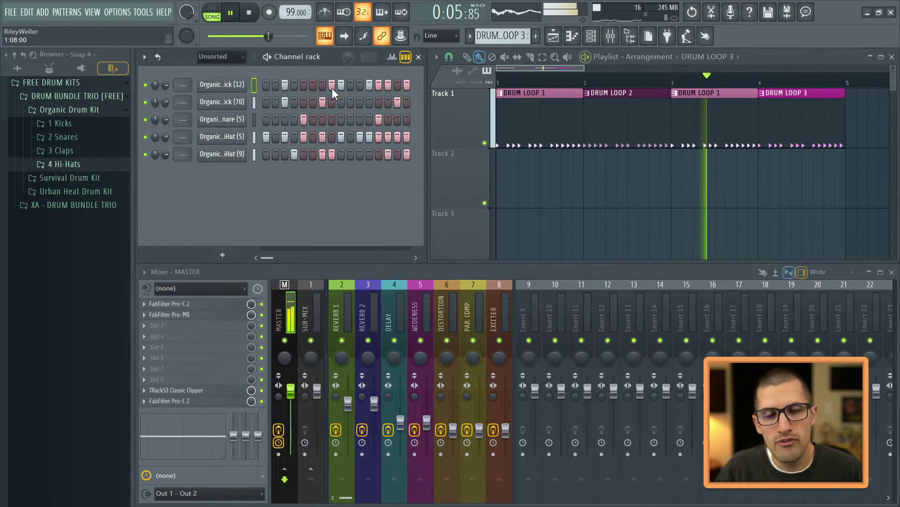
{"action": "key", "text": "space"}
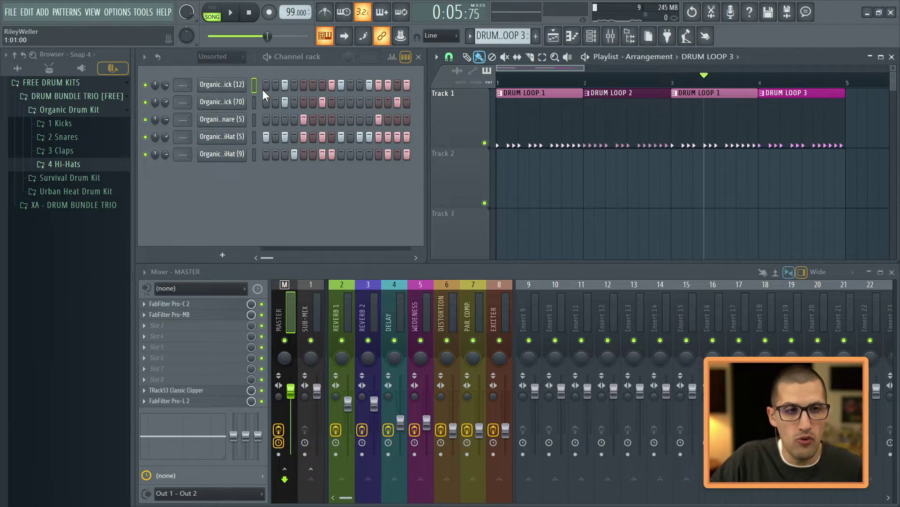
Step: Play from bar 3 to hear DRUM LOOP 1 lead into DRUM LOOP 3
{"action": "left_click", "coordinate": [678, 84]}
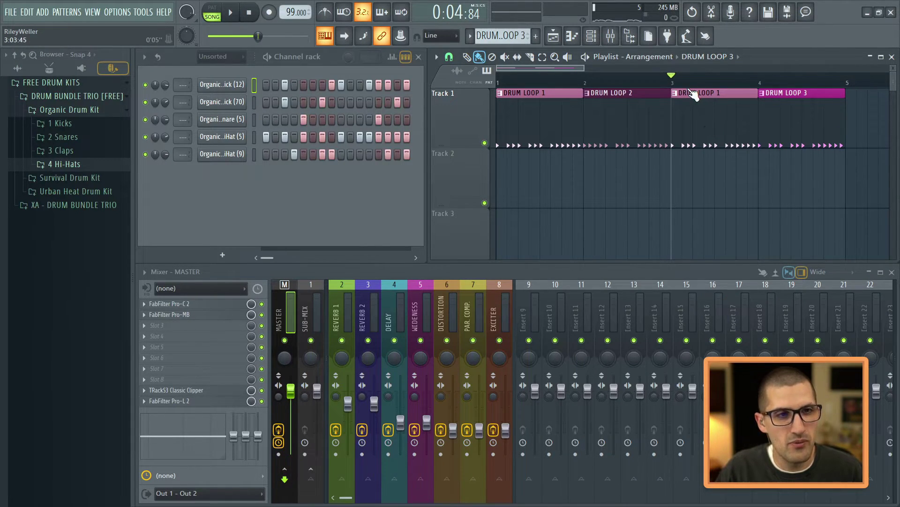
{"action": "left_click", "coordinate": [693, 83]}
{"action": "left_click", "coordinate": [715, 83]}
{"action": "left_click", "coordinate": [737, 83]}
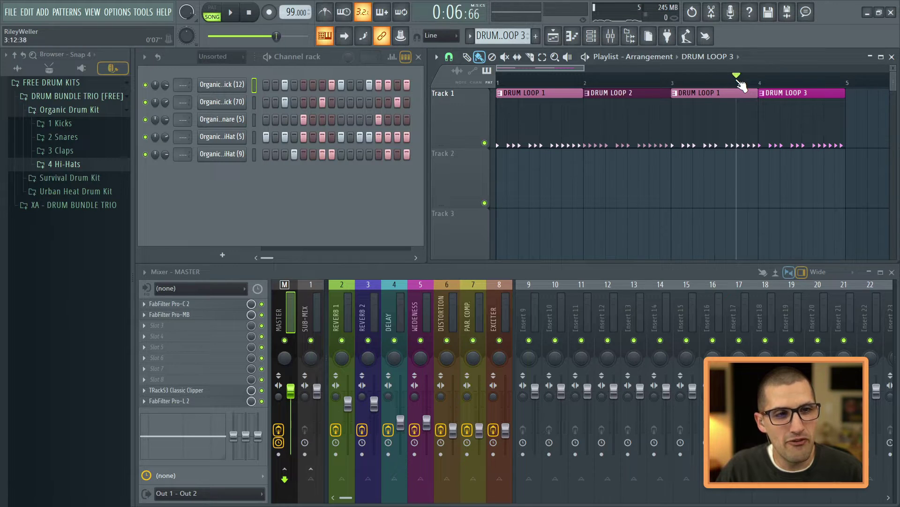
{"action": "left_click", "coordinate": [758, 83]}
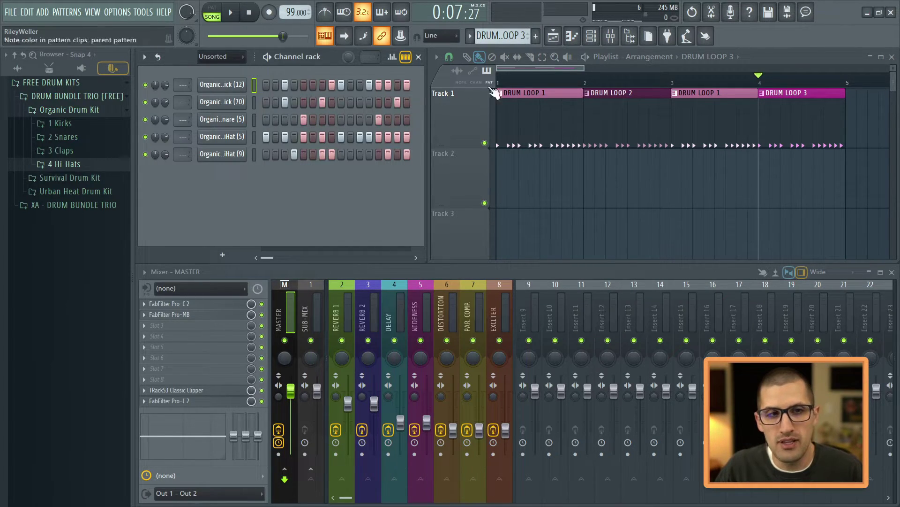
{"action": "left_click", "coordinate": [679, 83]}
{"action": "key", "text": "space"}
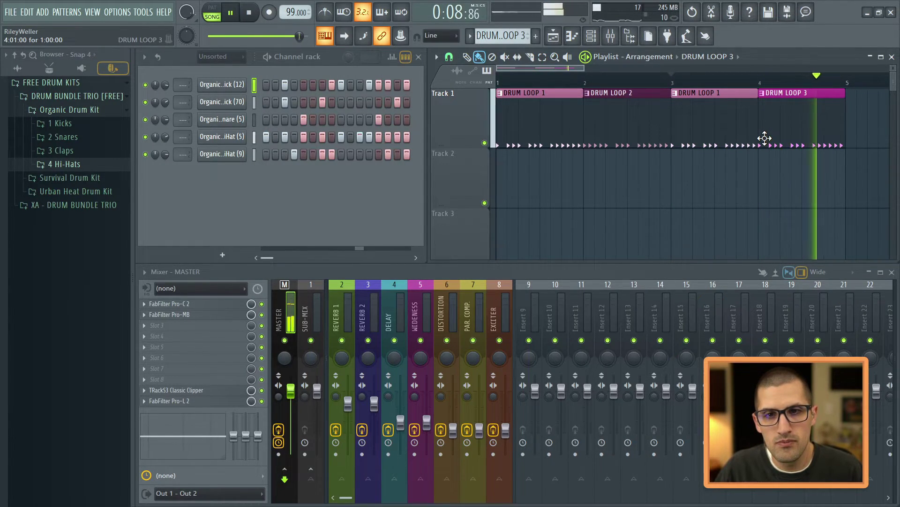
{"action": "key", "text": "space"}
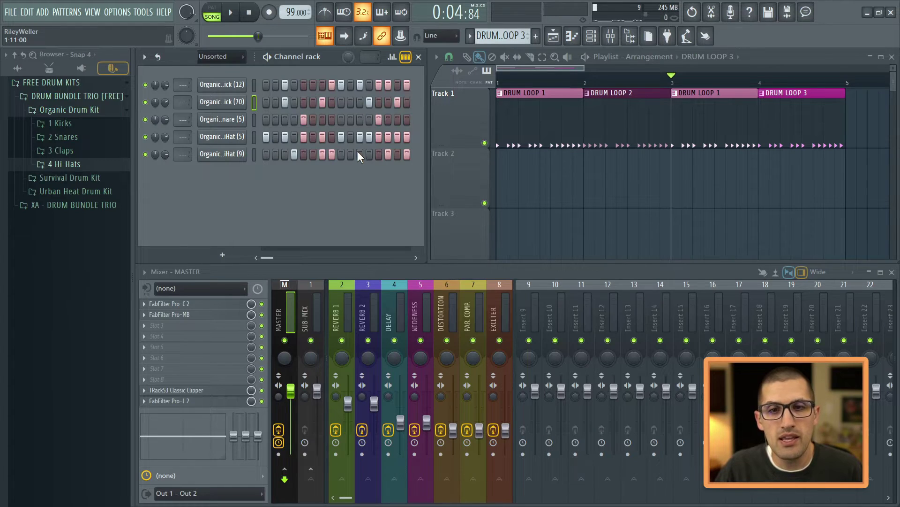
Step: Add a snare hit, lower two late snare velocities in the graph editor, and stop playback
{"action": "left_click", "coordinate": [359, 120]}
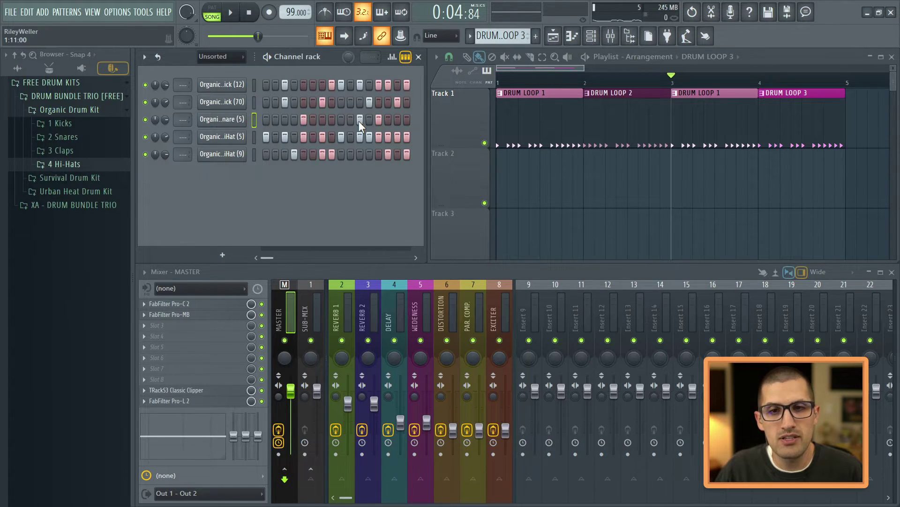
{"action": "left_click", "coordinate": [392, 56]}
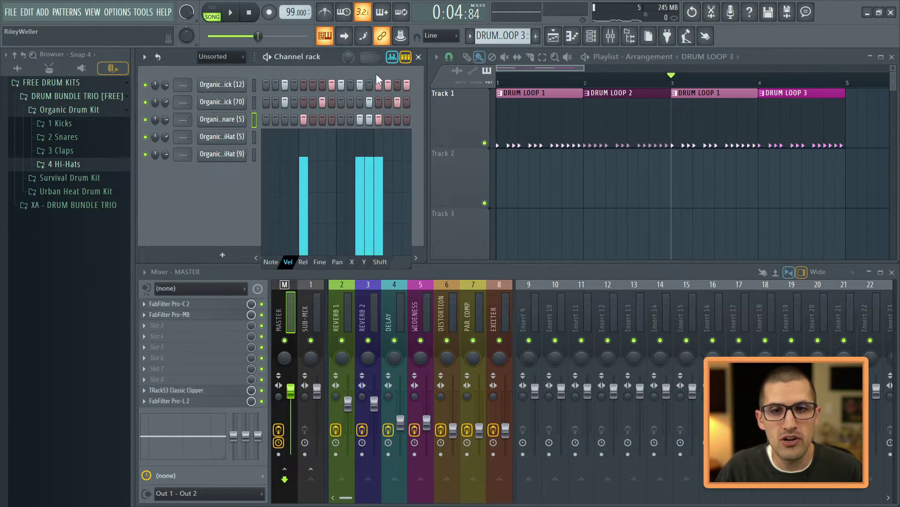
{"action": "left_click_drag", "start_coordinate": [361, 204], "coordinate": [376, 193]}
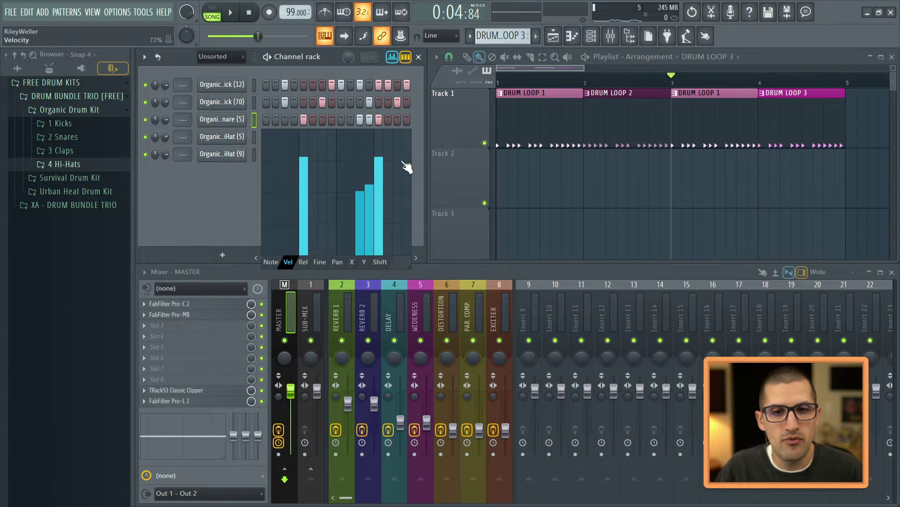
{"action": "left_click", "coordinate": [392, 56]}
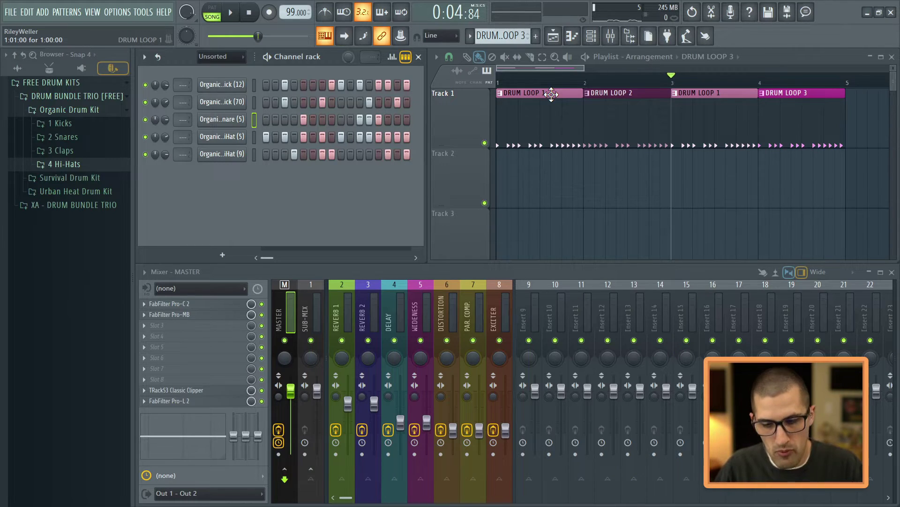
{"action": "key", "text": "space"}
{"action": "key", "text": "space"}
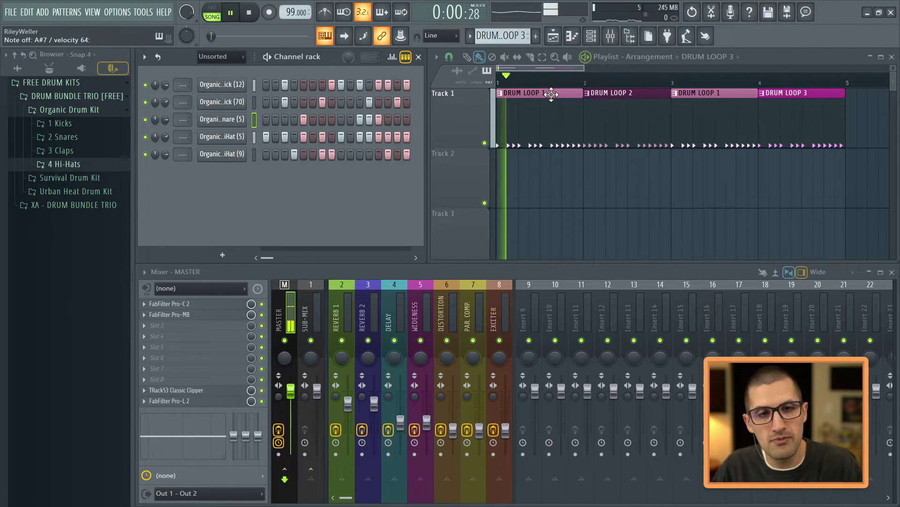
{"action": "scroll", "coordinate": [533, 146], "scroll_direction": "down", "scroll_amount": 2}
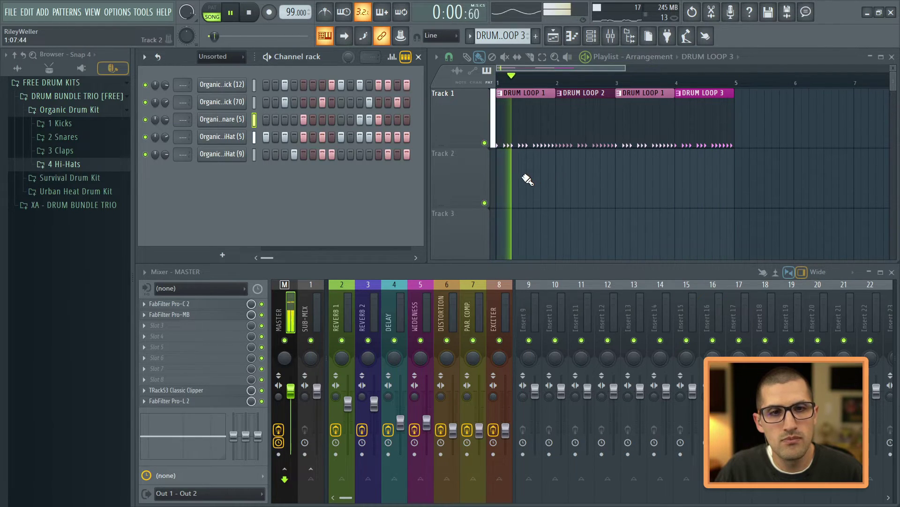
{"action": "key", "text": "space"}
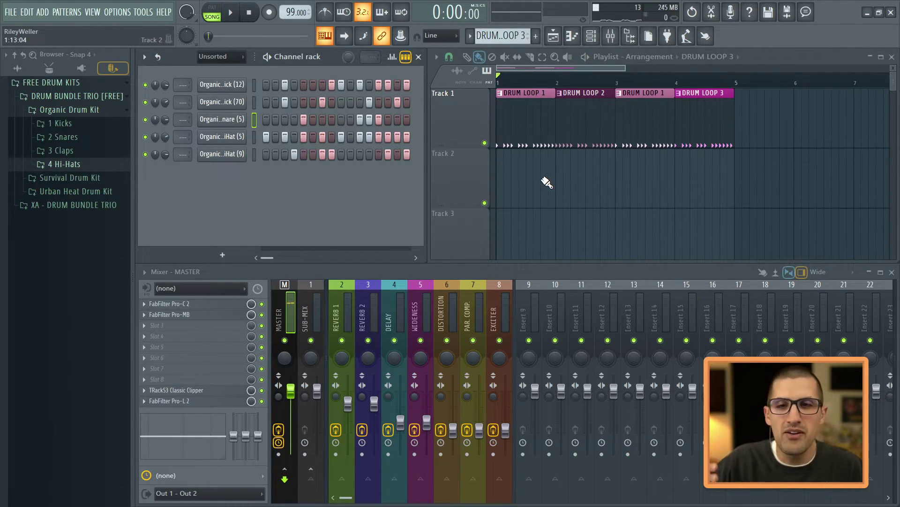